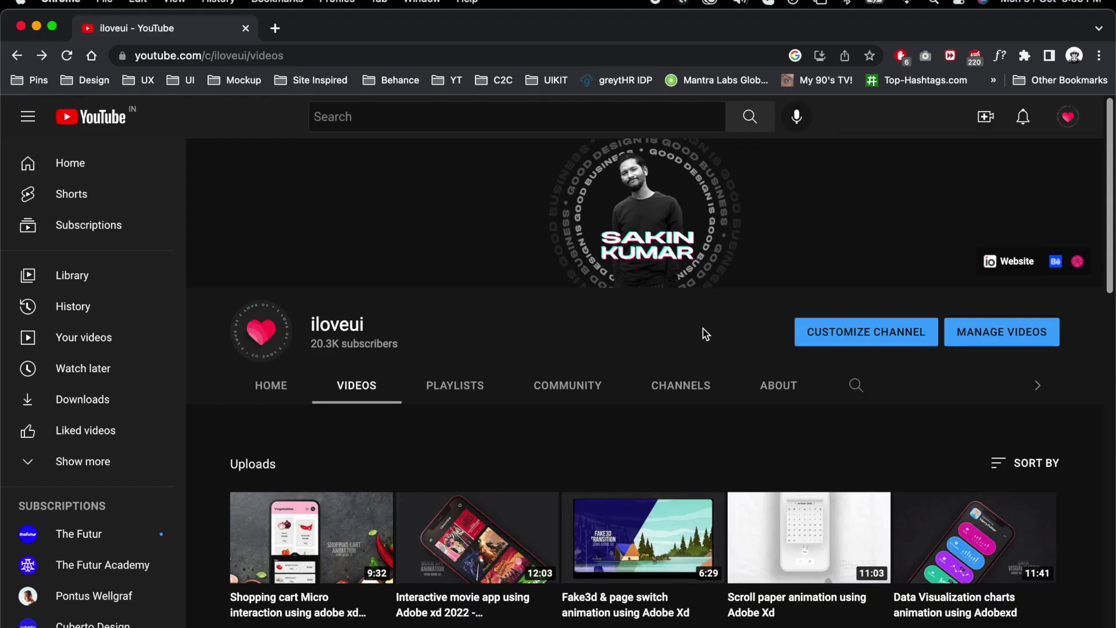
# Open the Ecommerce mobile app video from the YouTube results
pyautogui.scroll(-5, 735, 326)
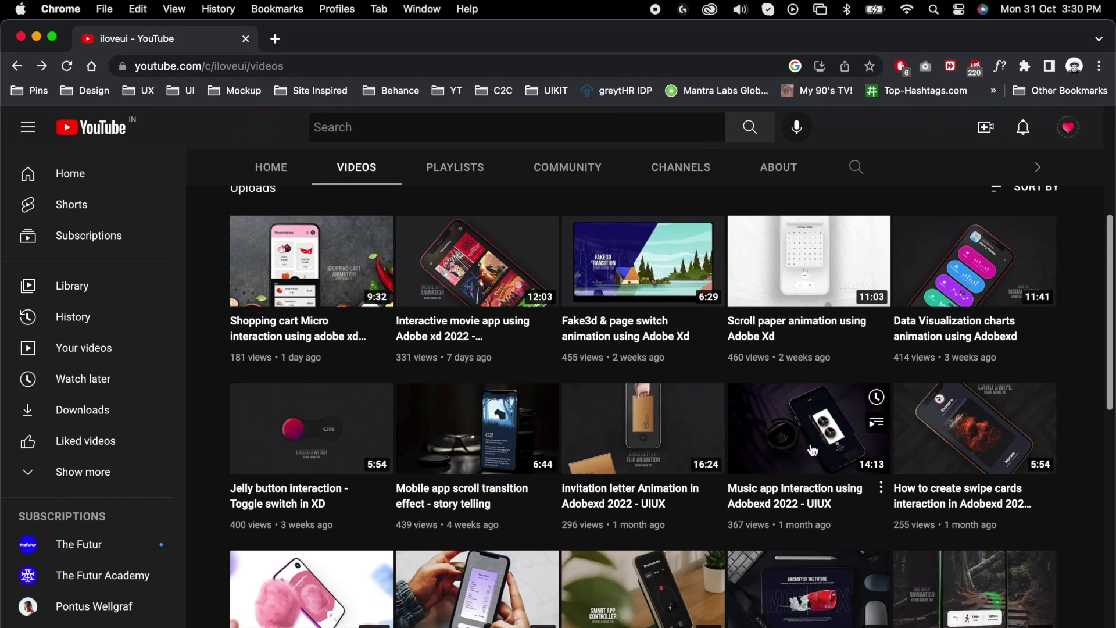
pyautogui.scroll(-5, 245, 336)
pyautogui.click(244, 336)
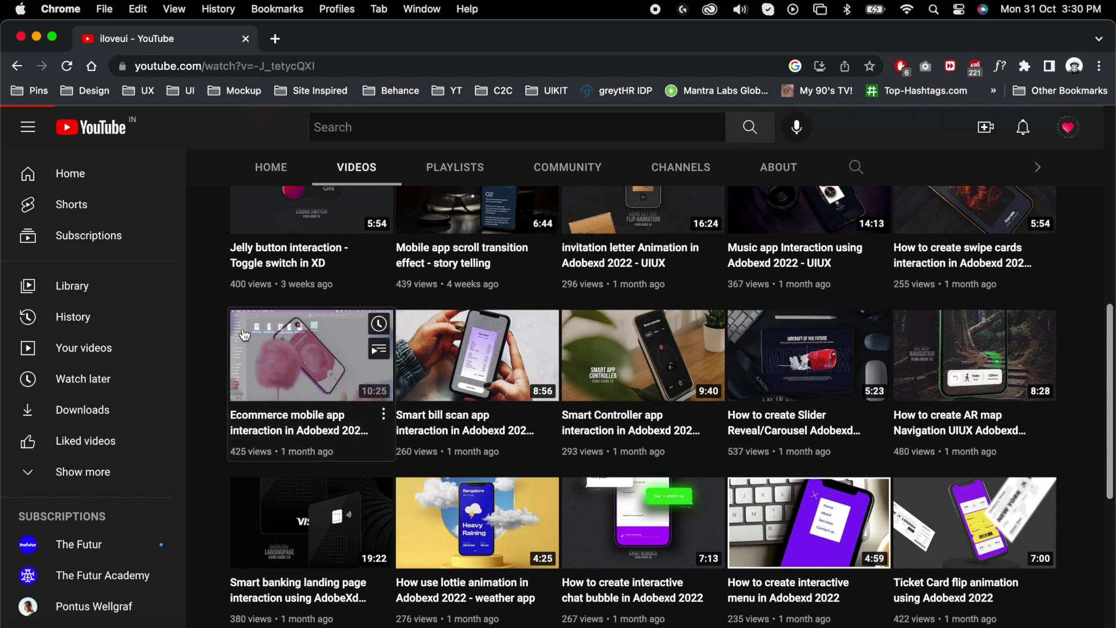
# Follow the description's Drive link to the 017 Candyshop folder and open candy shop.xd's context menu
pyautogui.scroll(-4, 358, 399)
pyautogui.scroll(-1, 378, 158)
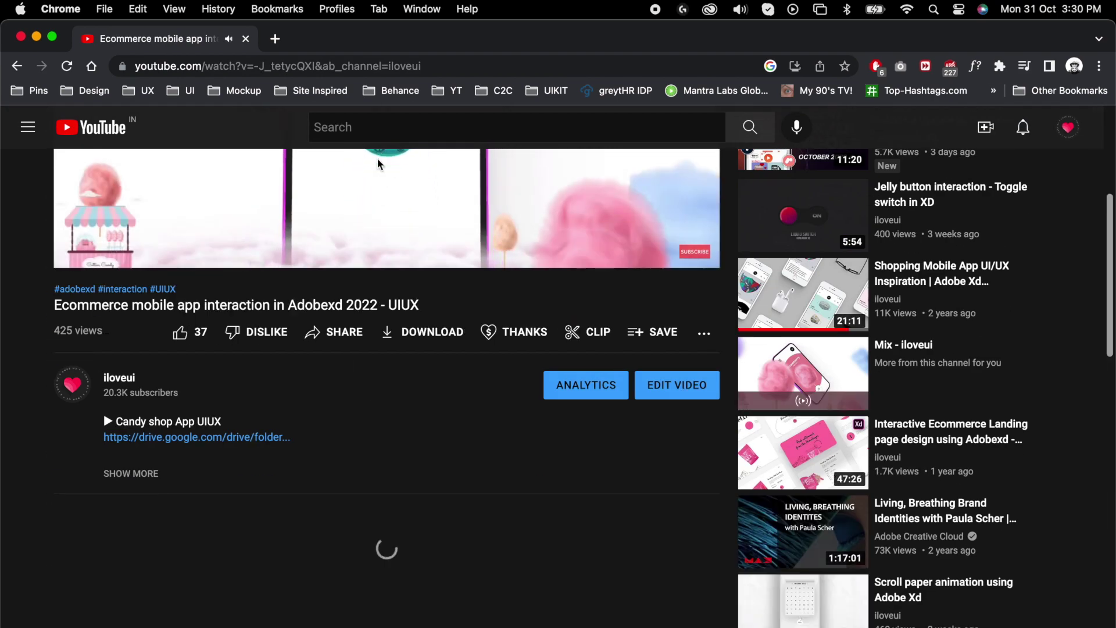
pyautogui.scroll(4, 381, 197)
pyautogui.scroll(-6, 393, 297)
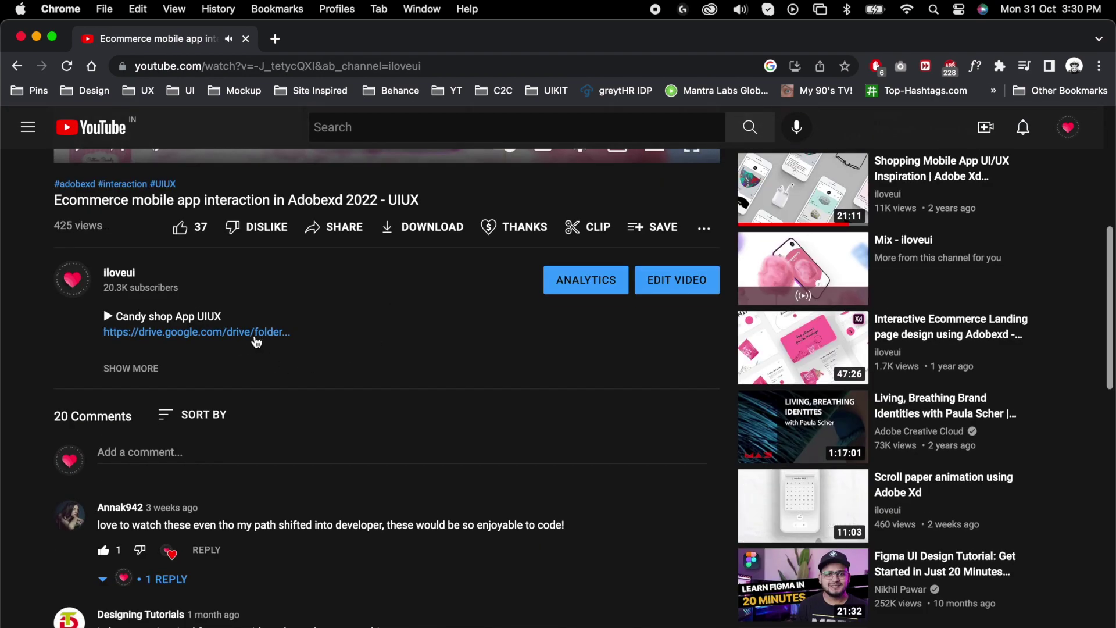
pyautogui.click(268, 336)
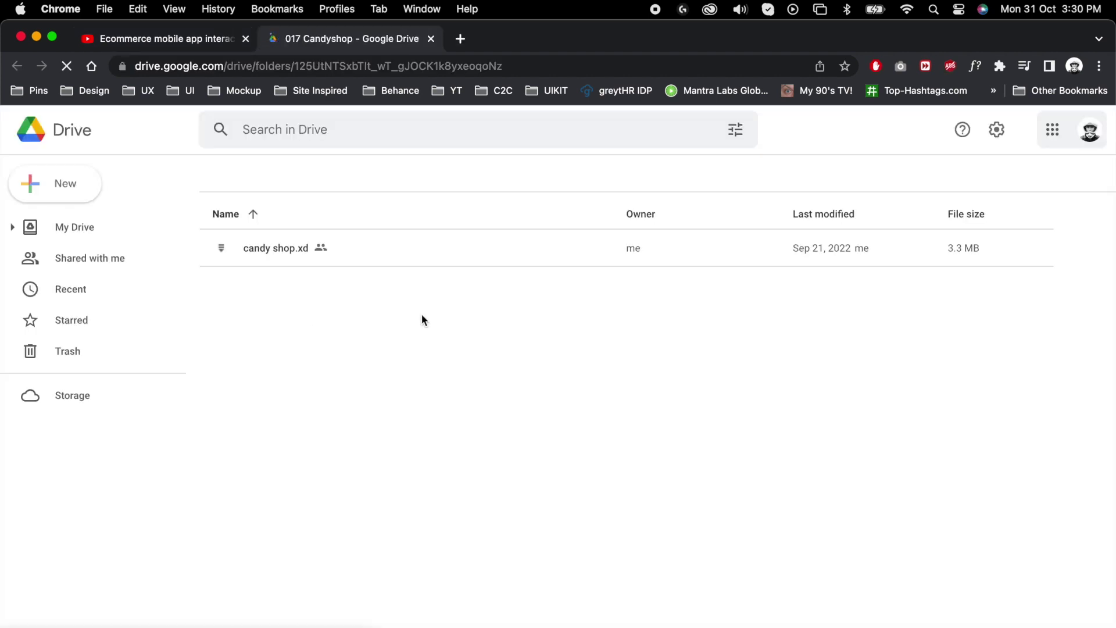
pyautogui.click(893, 255)
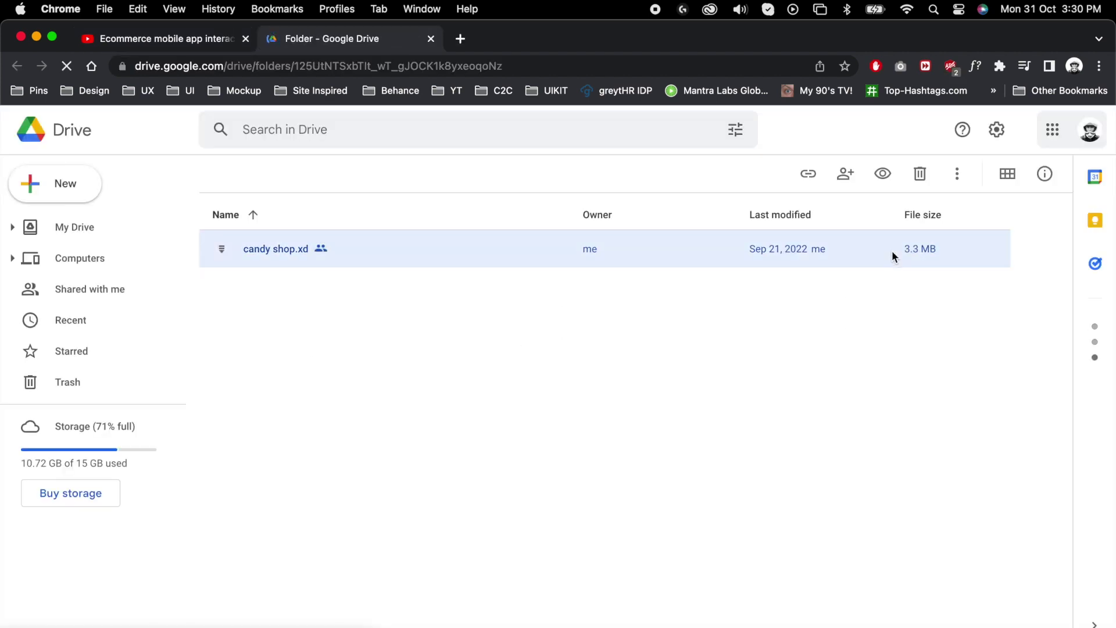
pyautogui.rightClick(892, 249)
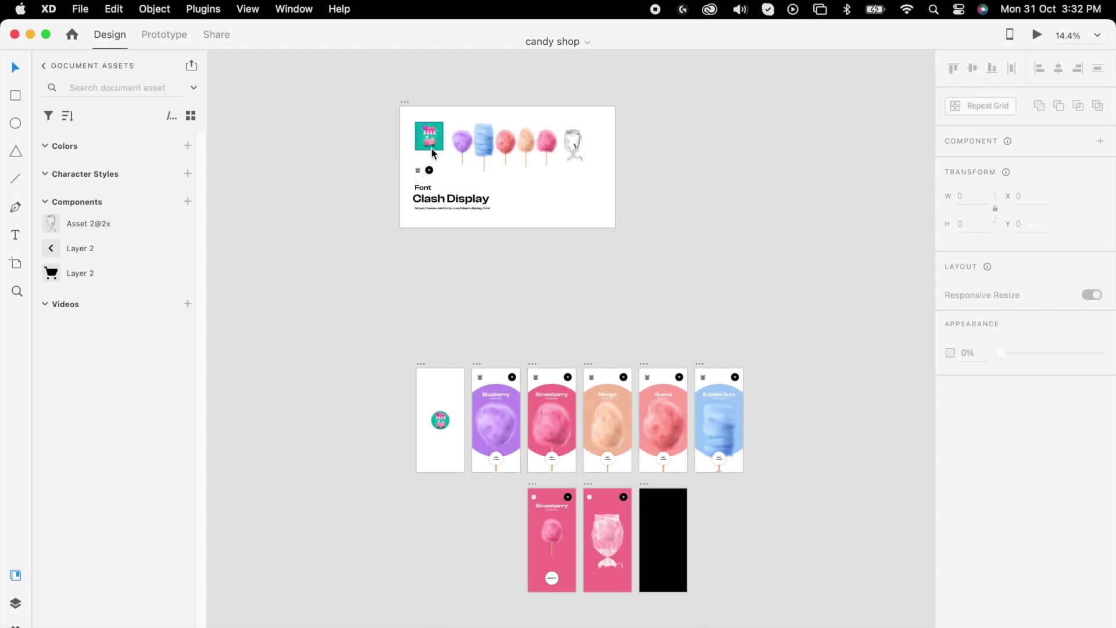
# Select the Play here artboard and start the candy shop prototype preview
pyautogui.scroll(-5, 685, 234)
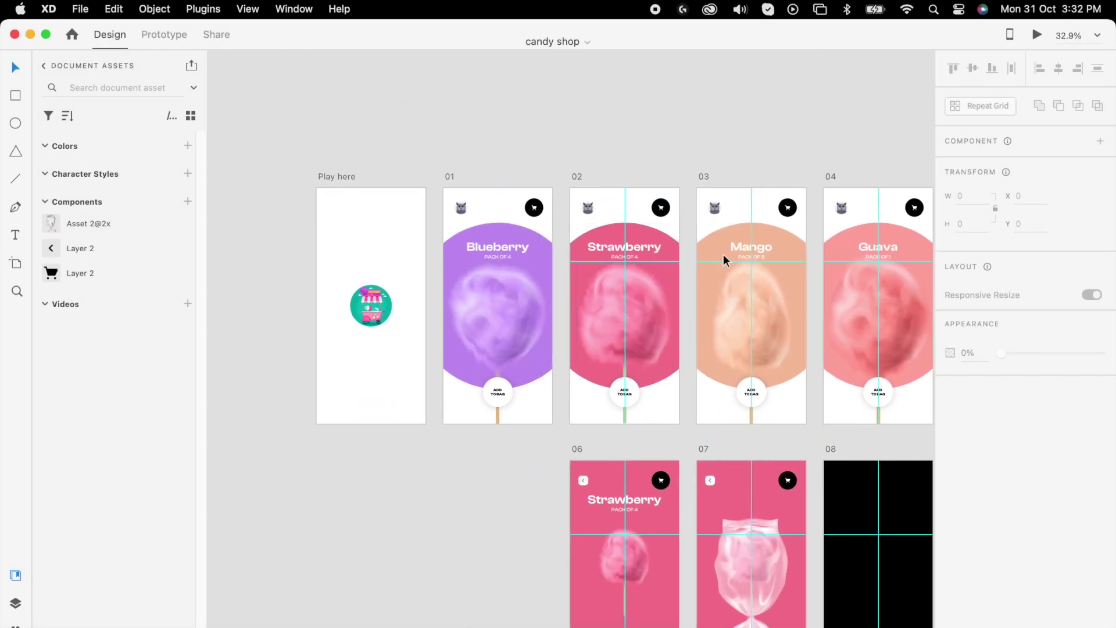
pyautogui.click(438, 199)
pyautogui.click(1036, 36)
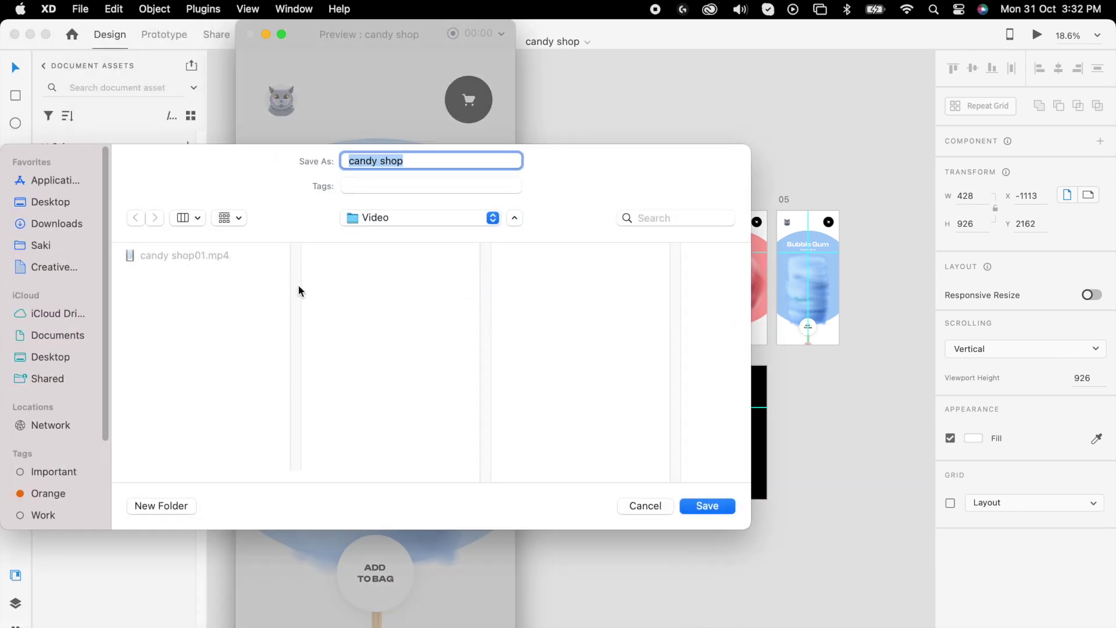
# Cancel the recording's Save As dialog, close the preview, and return to Chrome
pyautogui.click(645, 506)
pyautogui.click(251, 36)
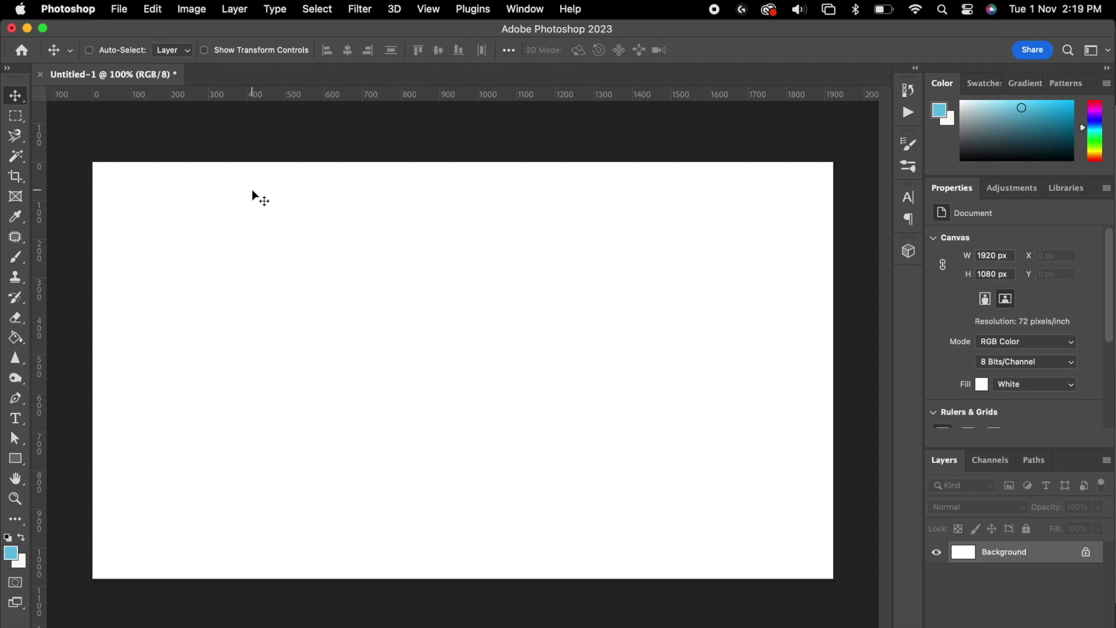
pyautogui.press('super+Tab')
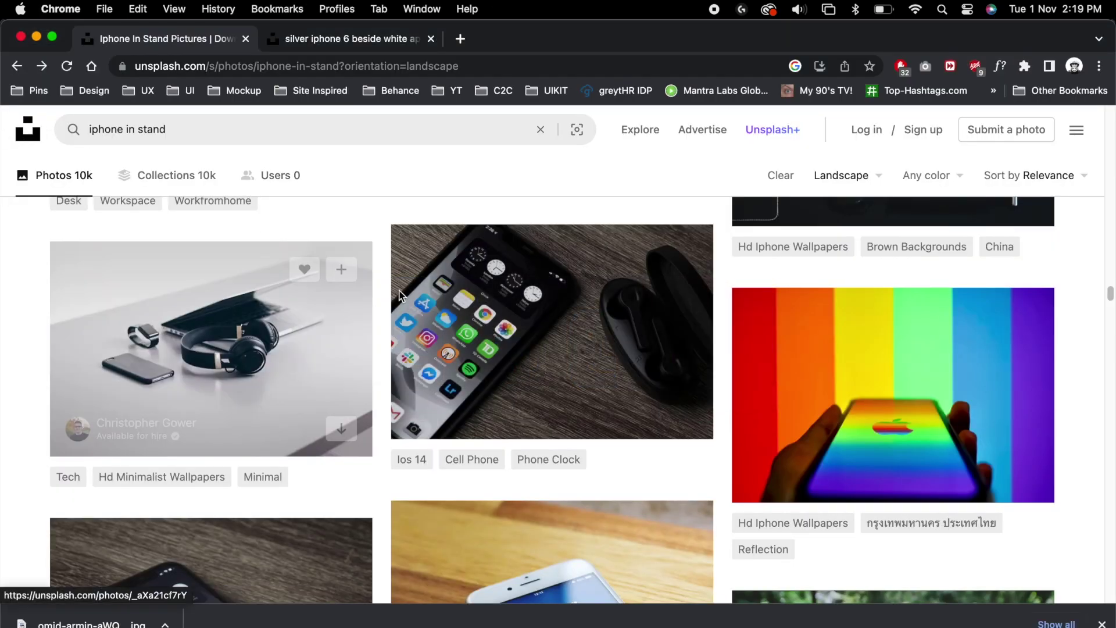
# Browse the Unsplash iPhone results and open the black iPhone photo
pyautogui.scroll(-10, 716, 421)
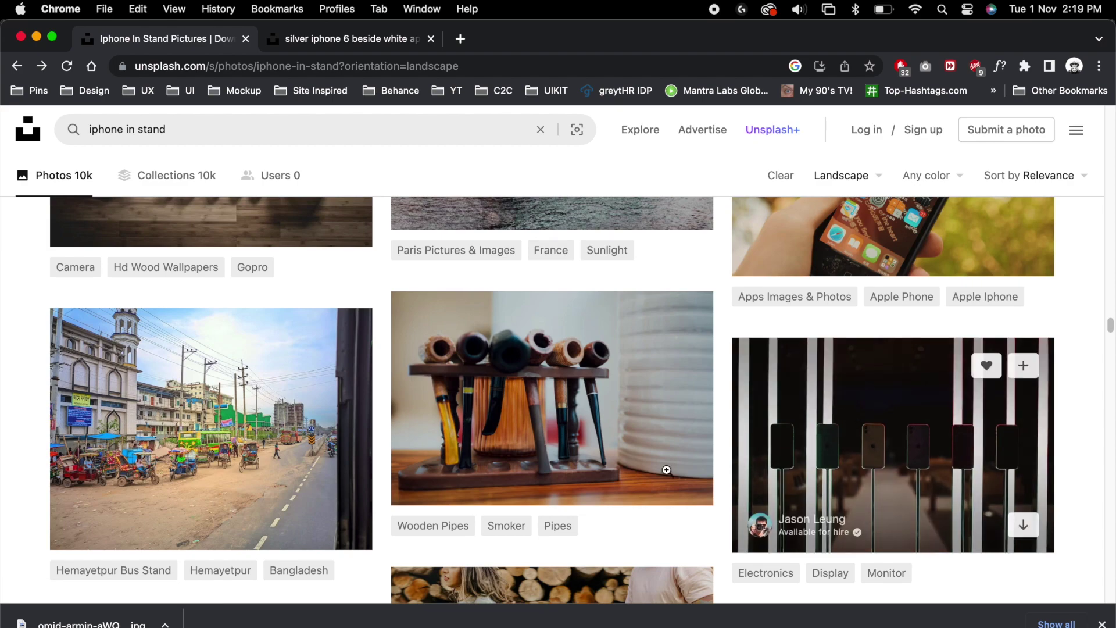
pyautogui.scroll(-15, 666, 470)
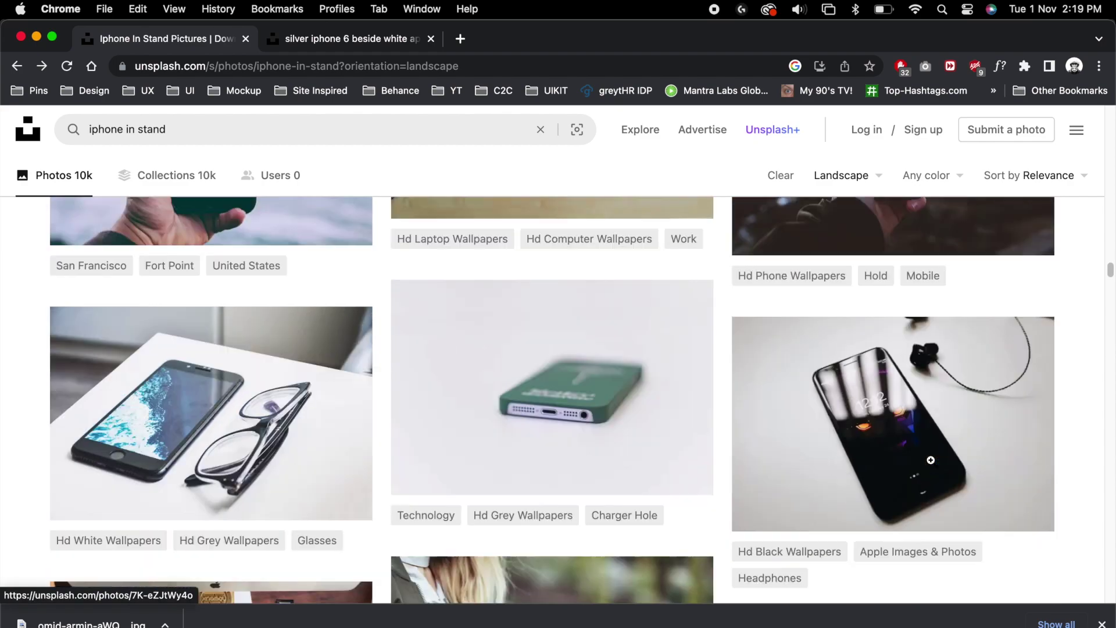
pyautogui.scroll(-5, 931, 459)
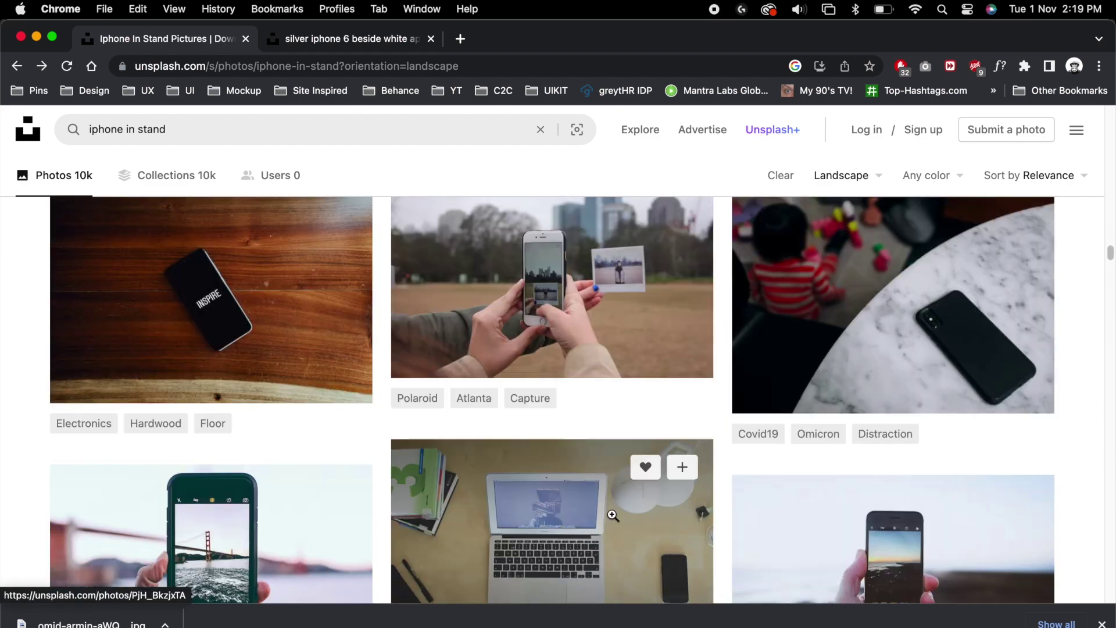
pyautogui.scroll(5, 665, 479)
pyautogui.scroll(-6, 665, 478)
pyautogui.scroll(5, 643, 439)
pyautogui.click(479, 527)
# Download the iPhone-and-action-camera photo from Related photos and drag it into Photoshop
pyautogui.scroll(-8, 480, 501)
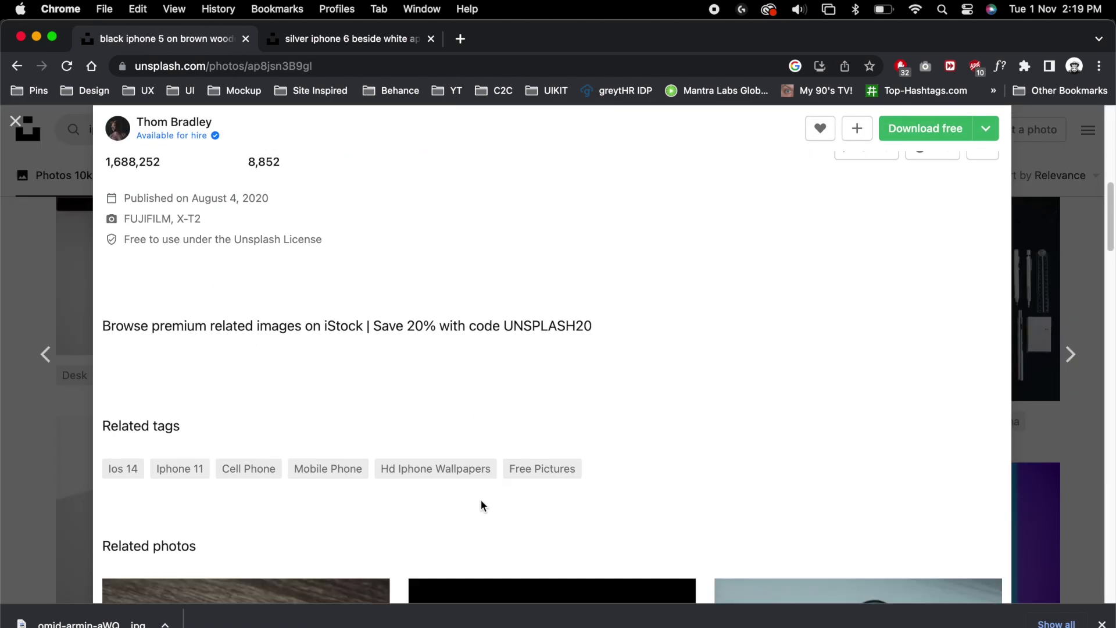
pyautogui.scroll(-15, 481, 501)
pyautogui.scroll(-5, 481, 507)
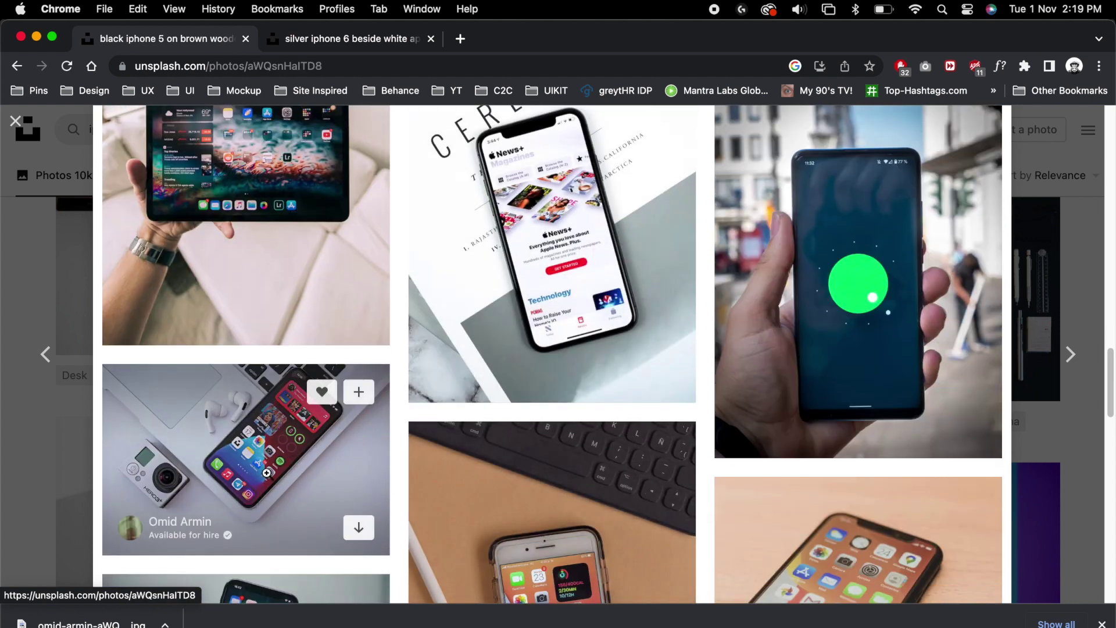
pyautogui.click(266, 473)
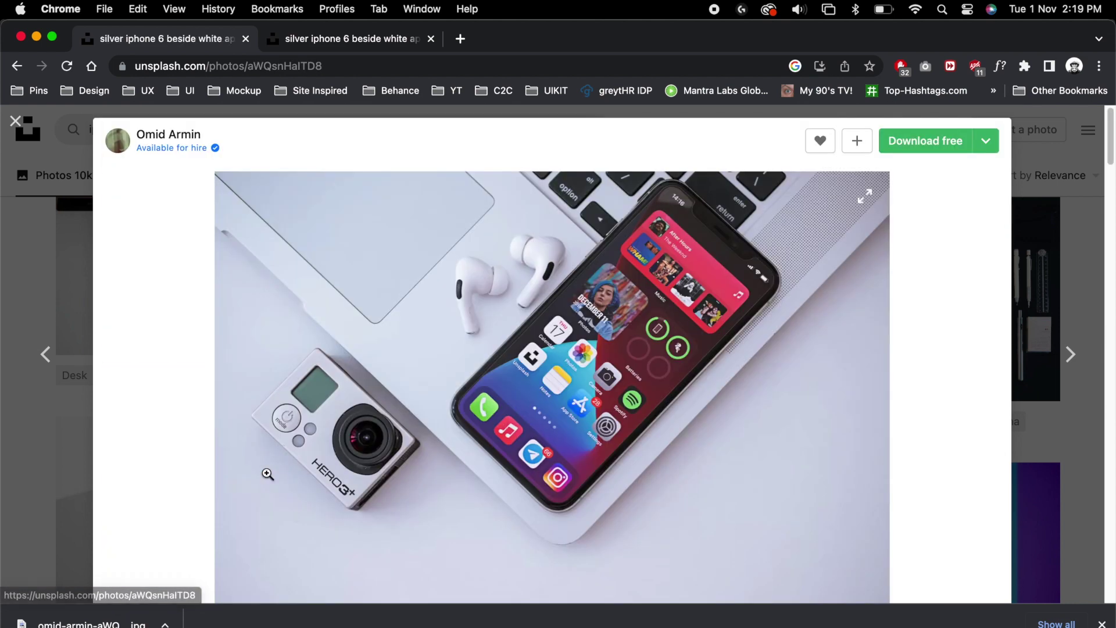
pyautogui.click(946, 149)
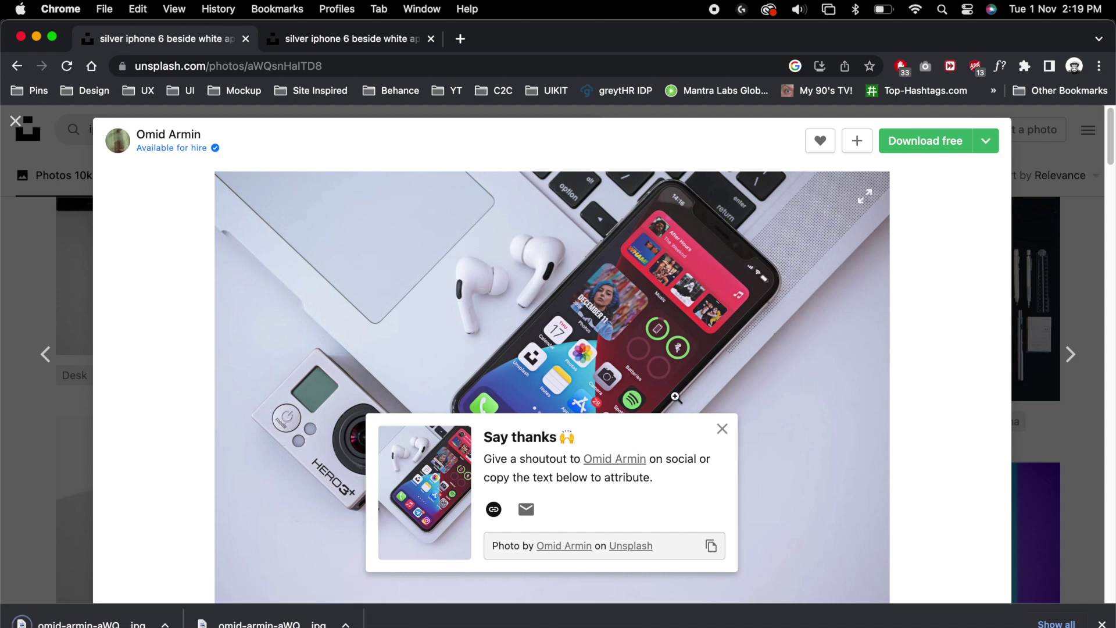
pyautogui.click(723, 430)
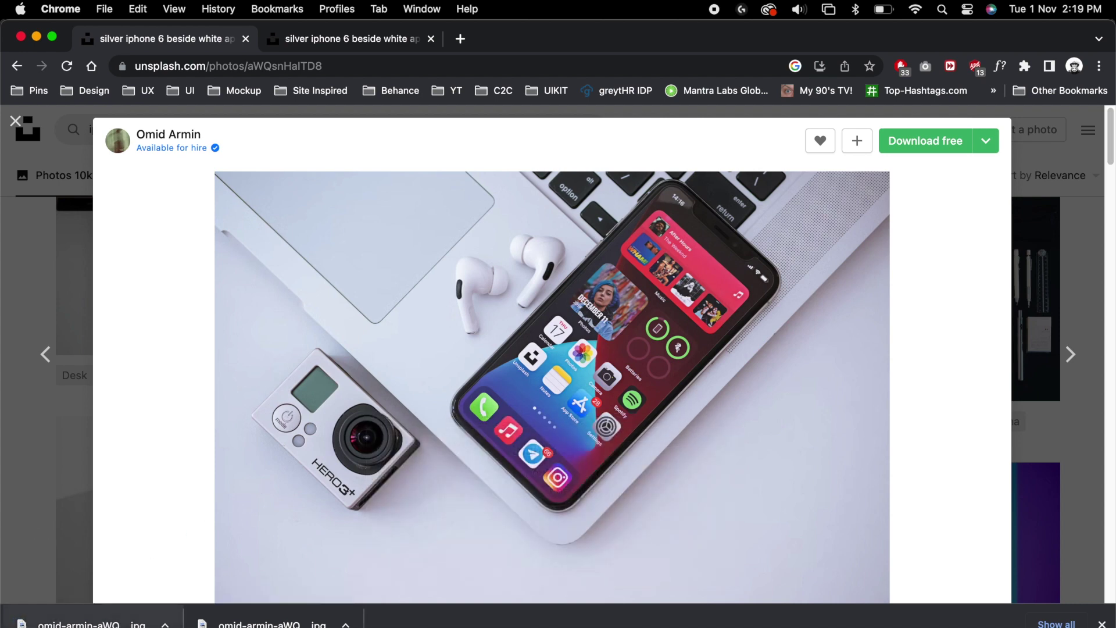
pyautogui.press('super+Tab')
pyautogui.moveTo(120, 612); pyautogui.dragTo(323, 375)
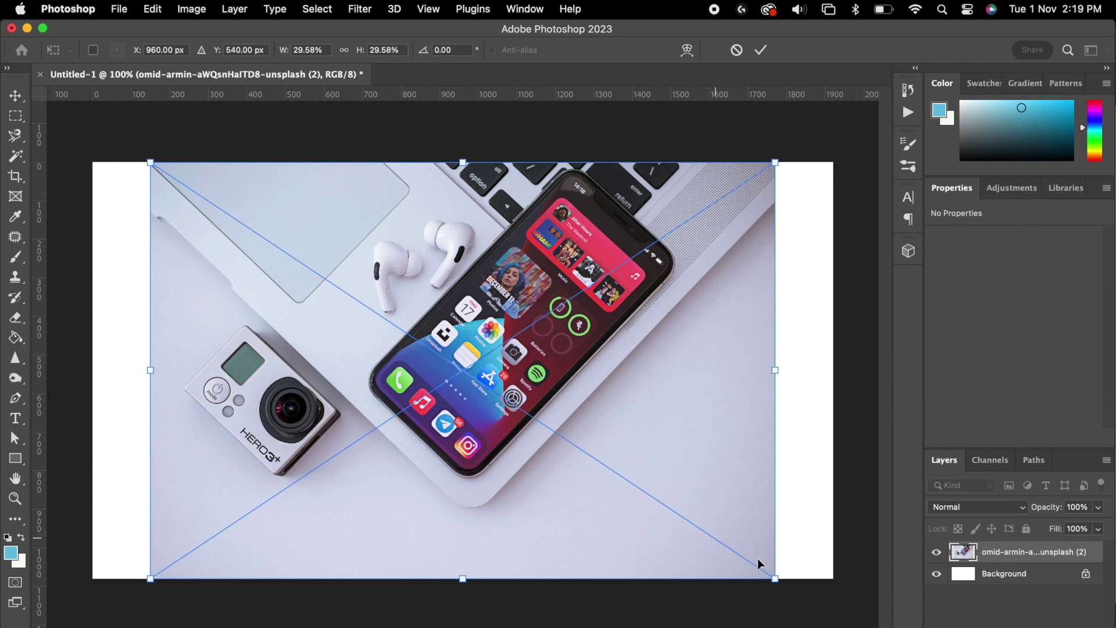
# Scale the placed photo to 2008 × 1339 px so it fills the canvas, then commit
pyautogui.moveTo(782, 584); pyautogui.dragTo(852, 610)
pyautogui.moveTo(724, 317); pyautogui.dragTo(724, 365)
pyautogui.press('Return')
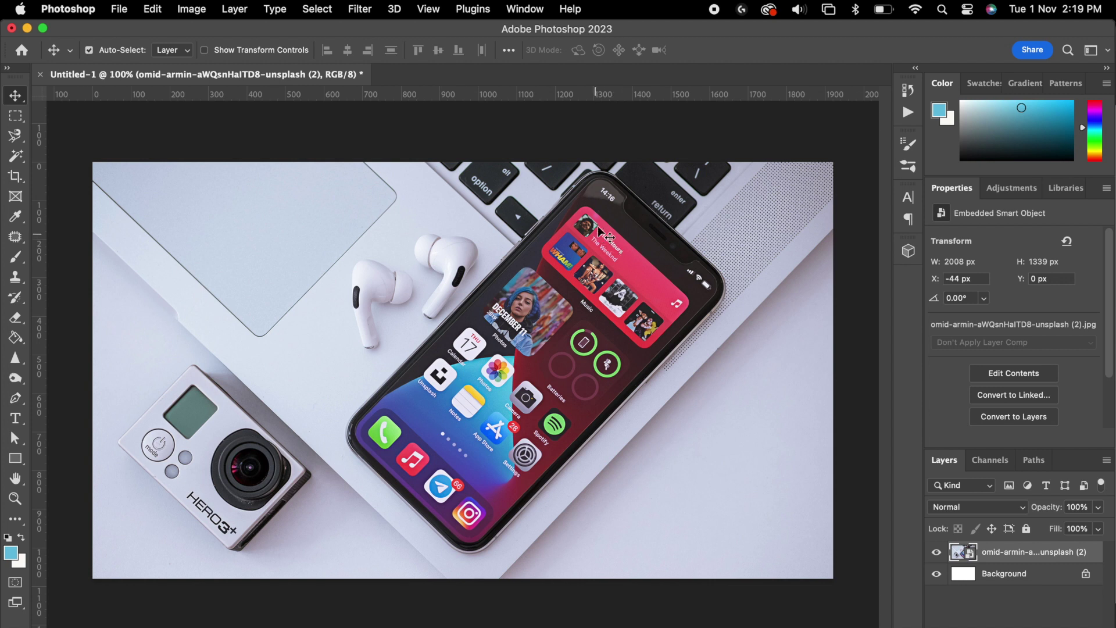
pyautogui.click(14, 459)
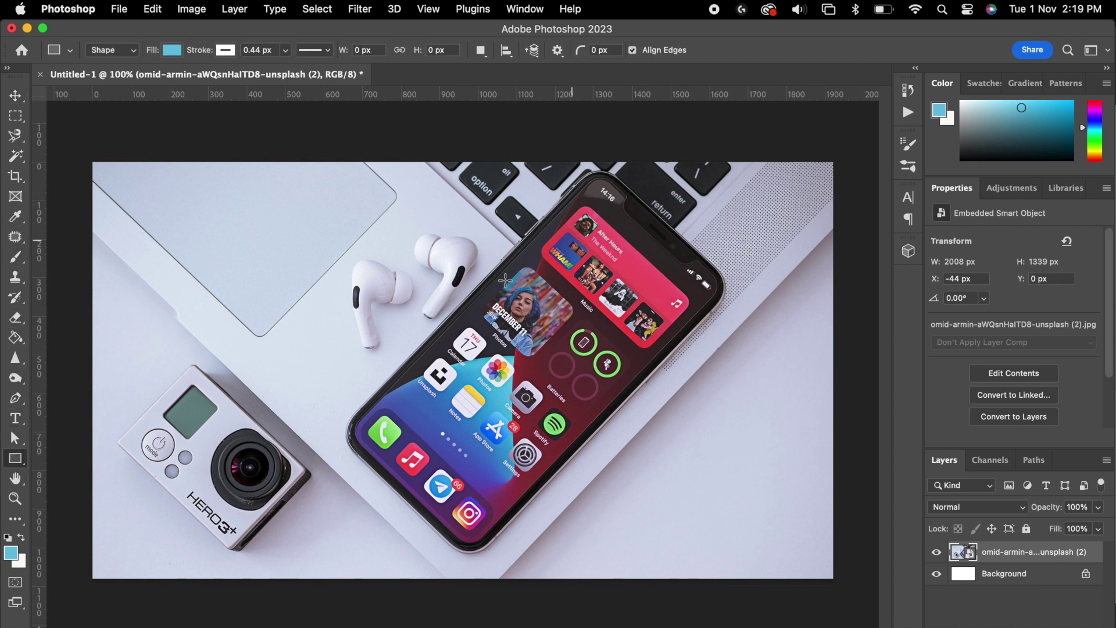
# Draw a 409 × 920 px blue rectangle at the photo's right with 33 px rounded corners
pyautogui.moveTo(586, 179); pyautogui.dragTo(744, 533)
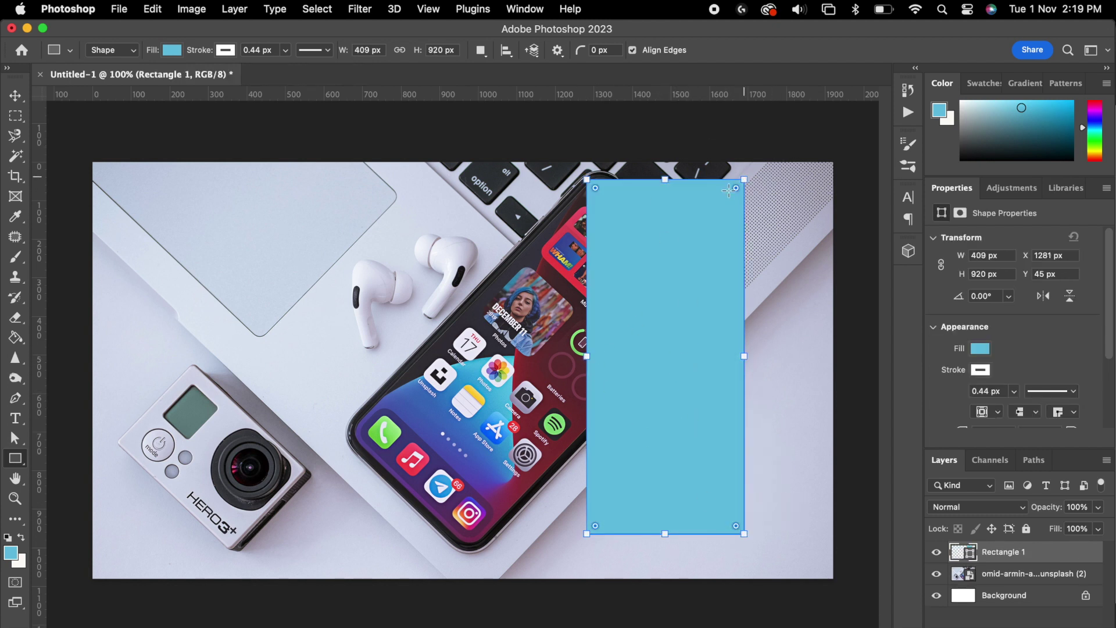
pyautogui.moveTo(736, 188); pyautogui.dragTo(734, 191)
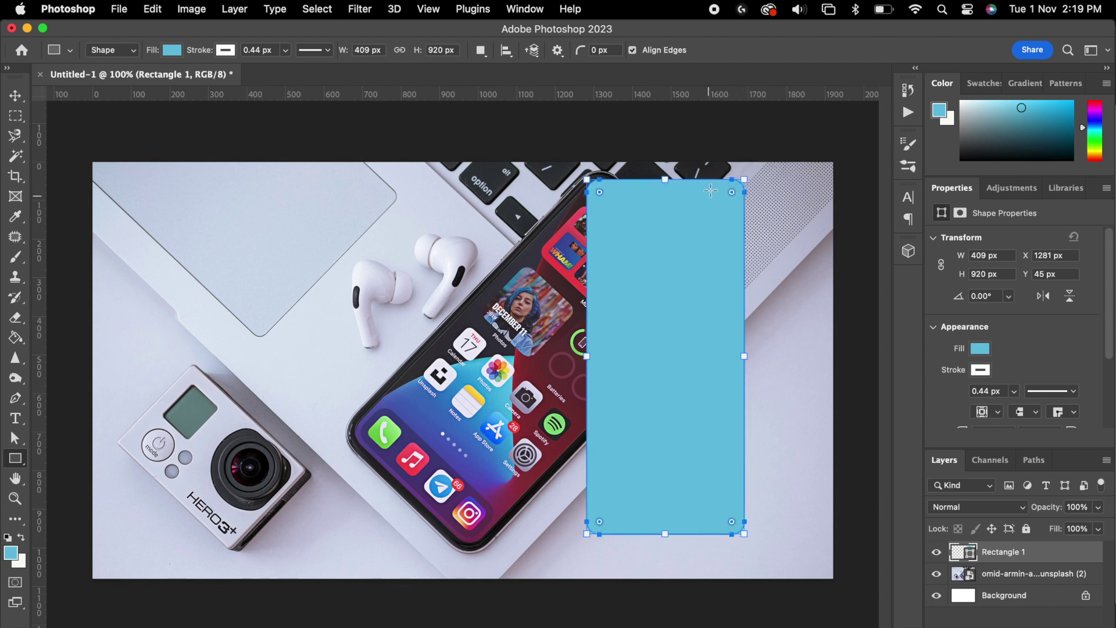
pyautogui.scroll(-4, 1034, 368)
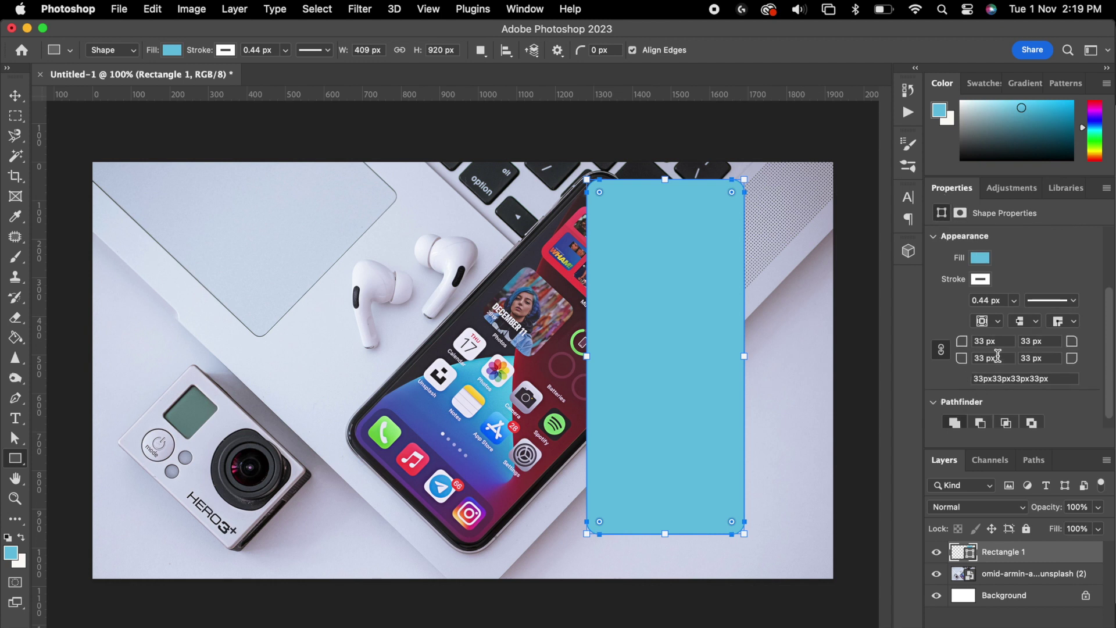
pyautogui.click(16, 96)
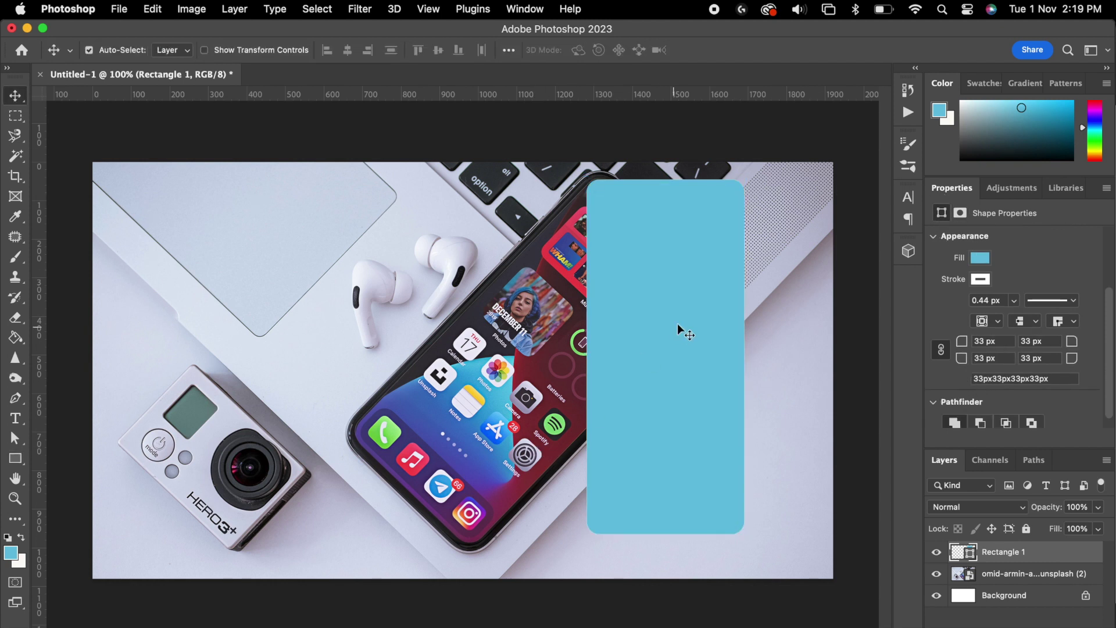
pyautogui.rightClick(1016, 555)
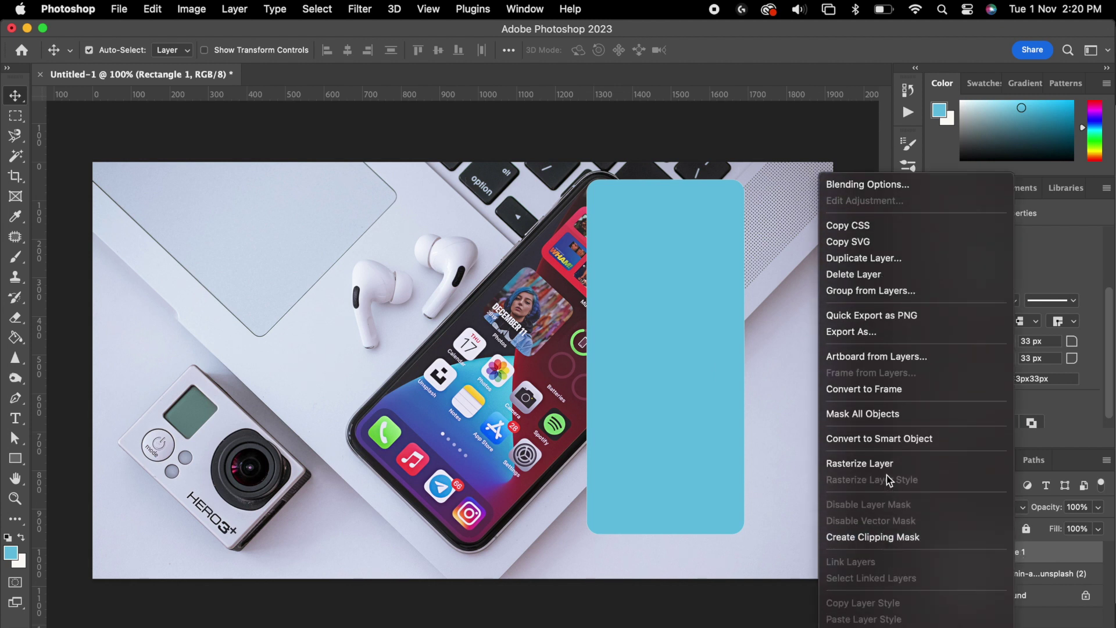
# Convert Rectangle 1 to a smart object and start Free Transform on it
pyautogui.click(927, 439)
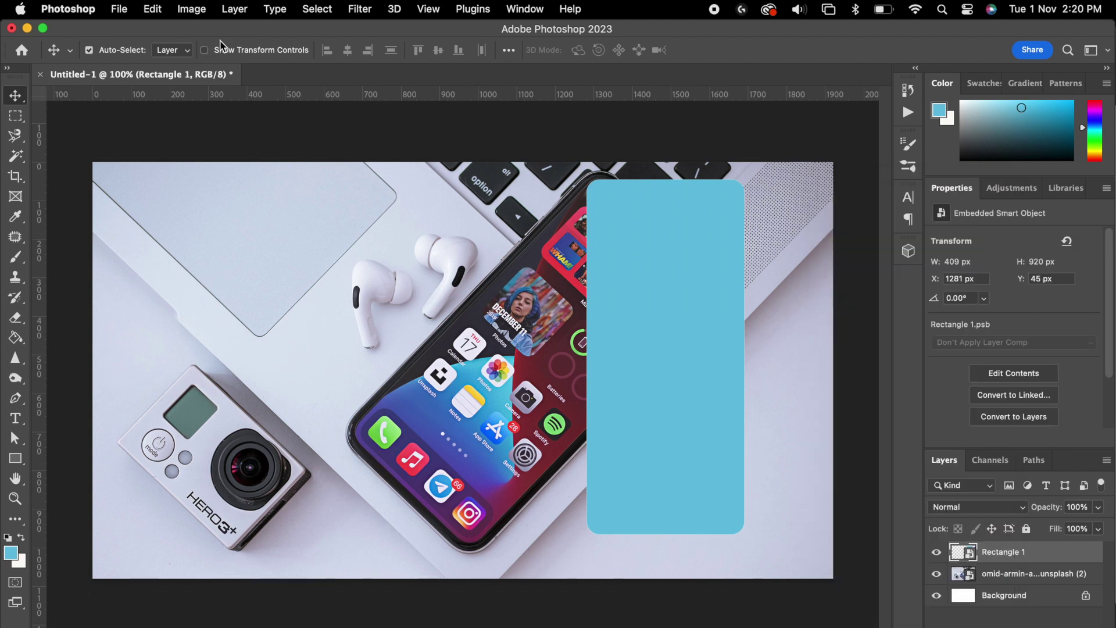
pyautogui.click(151, 10)
pyautogui.click(244, 332)
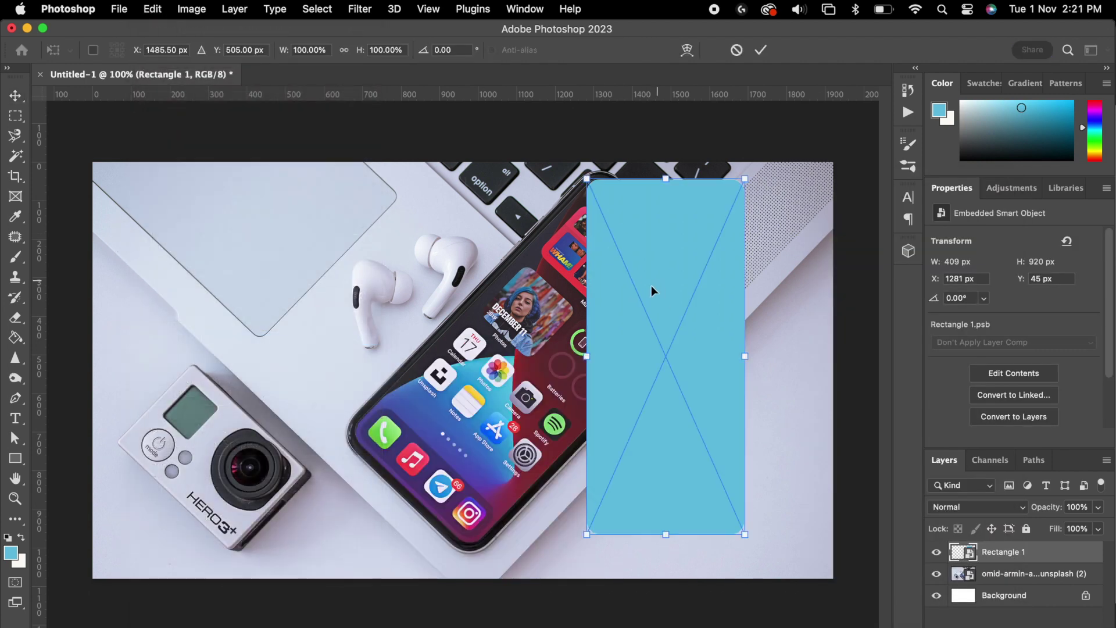
pyautogui.rightClick(658, 257)
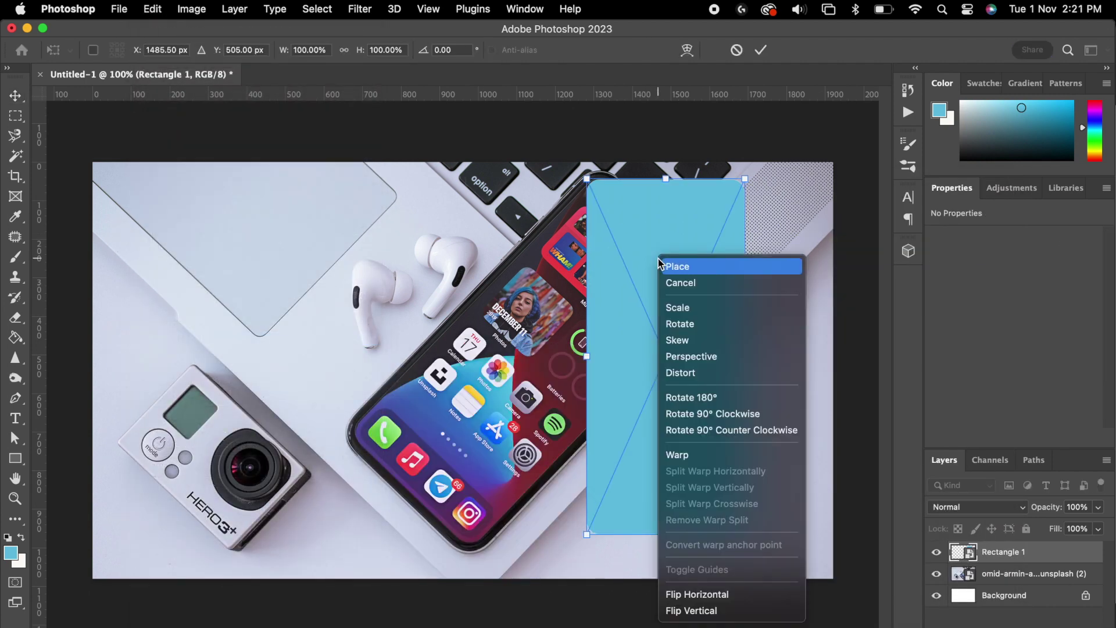
# Switch the transform to Skew and drag the bottom and left corners onto the phone screen
pyautogui.click(687, 342)
pyautogui.moveTo(587, 542); pyautogui.dragTo(435, 535)
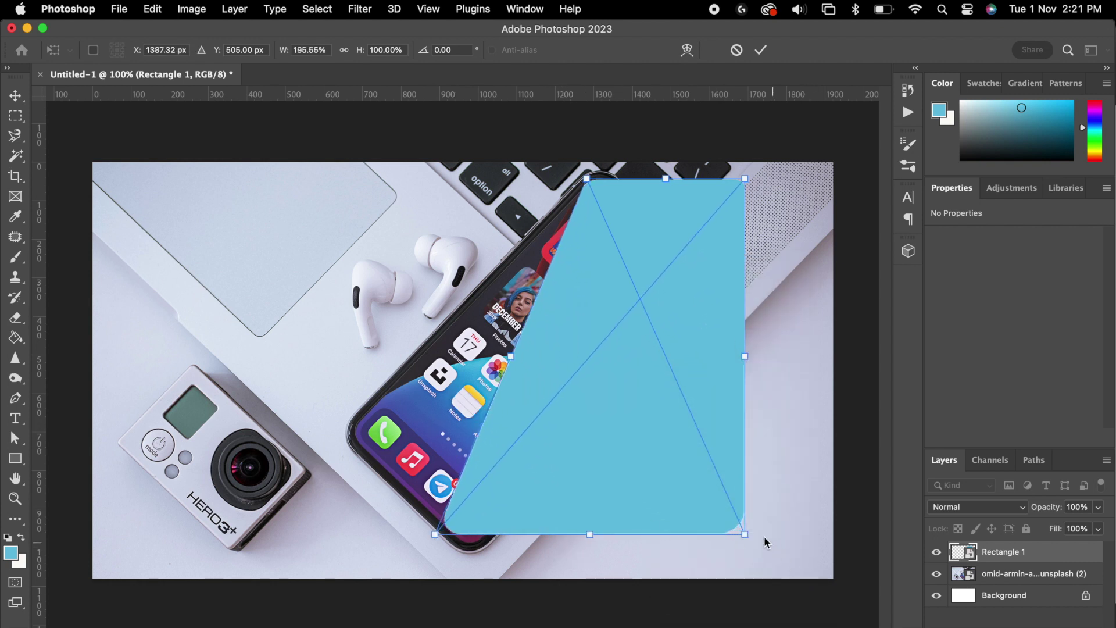
pyautogui.moveTo(742, 534); pyautogui.dragTo(544, 534)
pyautogui.moveTo(437, 542); pyautogui.dragTo(399, 470)
pyautogui.moveTo(549, 533); pyautogui.dragTo(497, 512)
pyautogui.scroll(8, 327, 455)
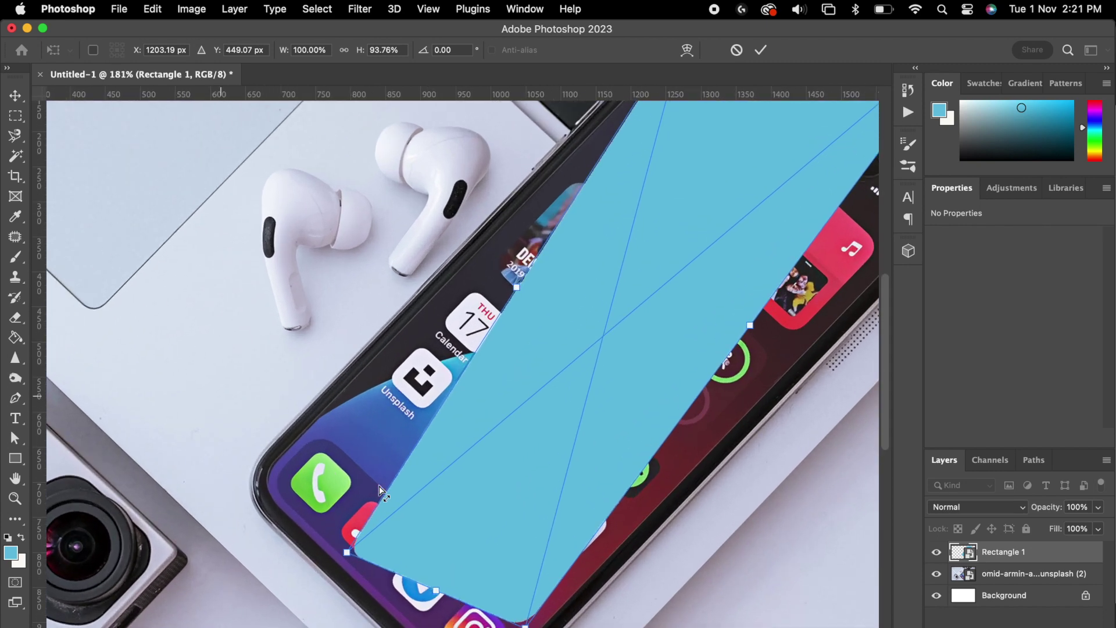
pyautogui.scroll(3, 440, 500)
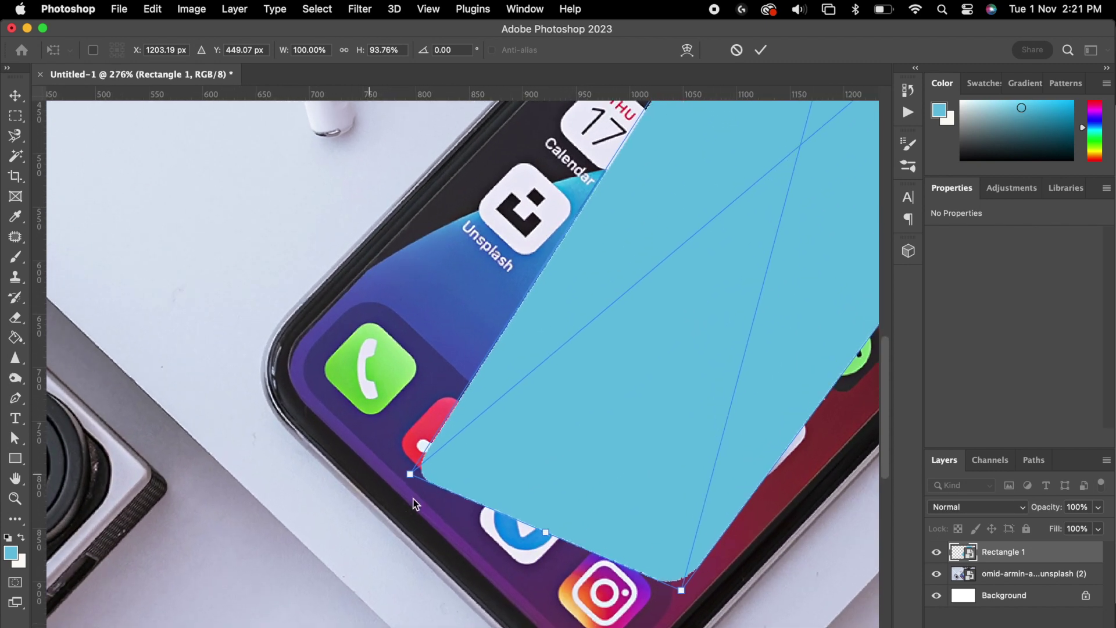
pyautogui.moveTo(405, 483); pyautogui.dragTo(252, 375)
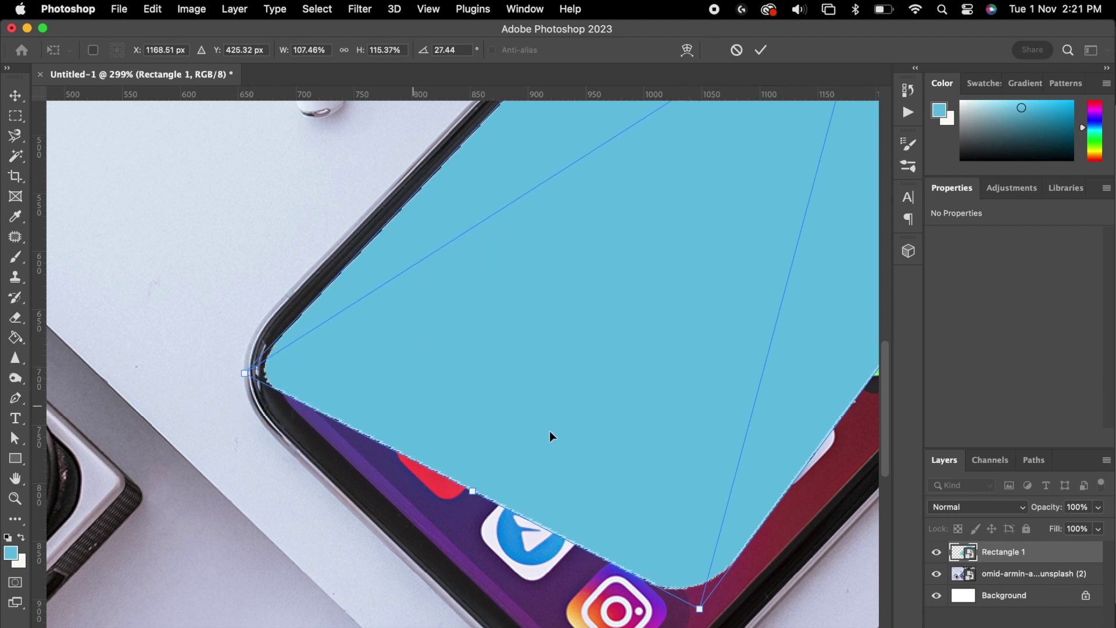
# Pull the lower and upper-right corners onto the phone screen's right corner
pyautogui.scroll(-5, 498, 418)
pyautogui.hscroll(3, 498, 418)
pyautogui.scroll(-3, 633, 465)
pyautogui.hscroll(1, 633, 465)
pyautogui.moveTo(620, 425); pyautogui.dragTo(551, 541)
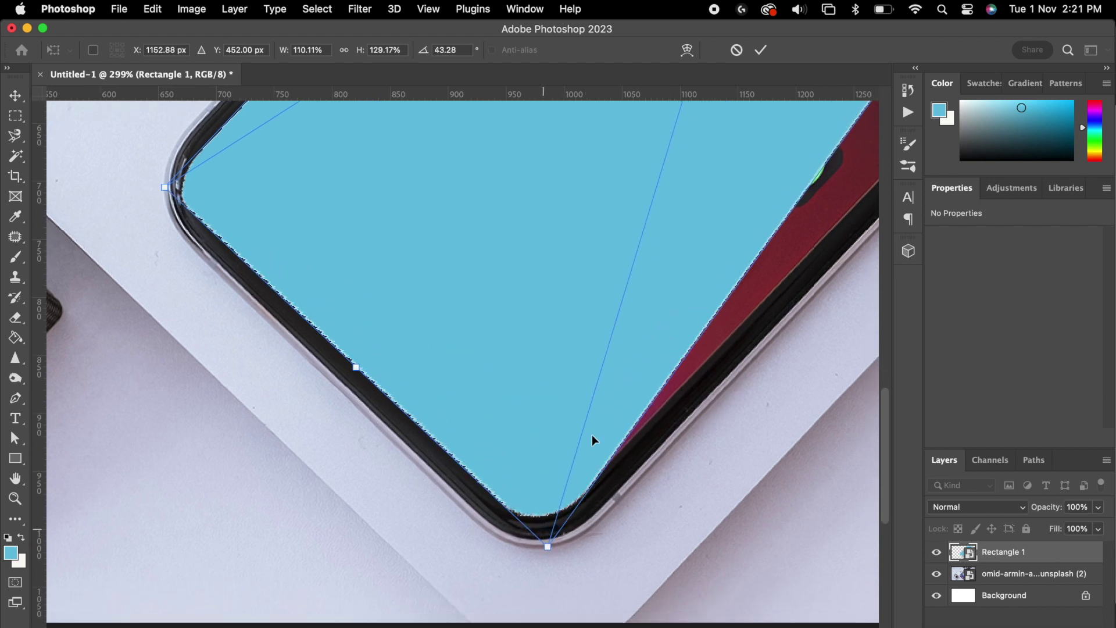
pyautogui.hscroll(15, 713, 329)
pyautogui.scroll(6, 713, 329)
pyautogui.hscroll(-15, 710, 332)
pyautogui.scroll(4, 714, 331)
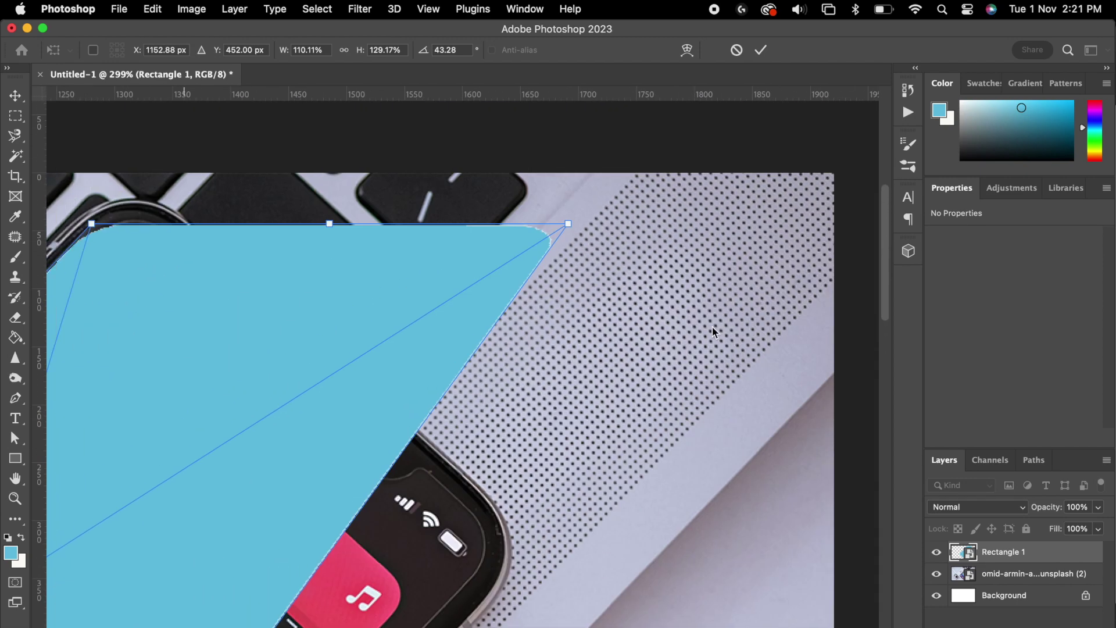
pyautogui.scroll(-2, 712, 277)
pyautogui.moveTo(719, 163); pyautogui.dragTo(651, 497)
pyautogui.moveTo(536, 411); pyautogui.dragTo(652, 480)
# Align the top corner with the screen, commit the skew, and fit the image in the window
pyautogui.scroll(5, 342, 298)
pyautogui.hscroll(-4, 342, 298)
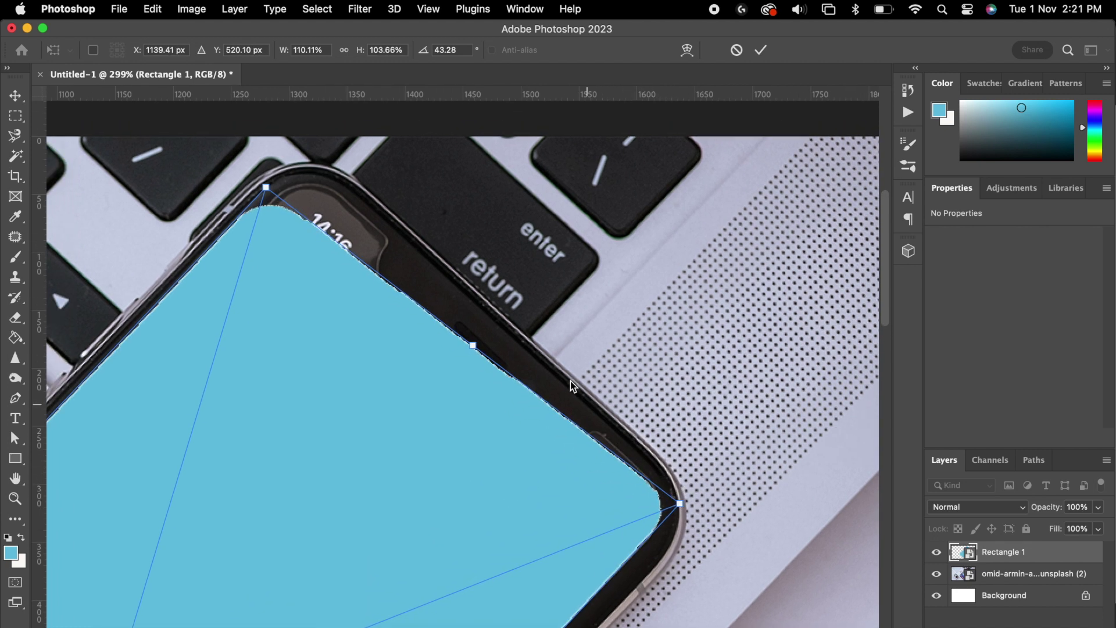
pyautogui.moveTo(360, 273); pyautogui.dragTo(403, 257)
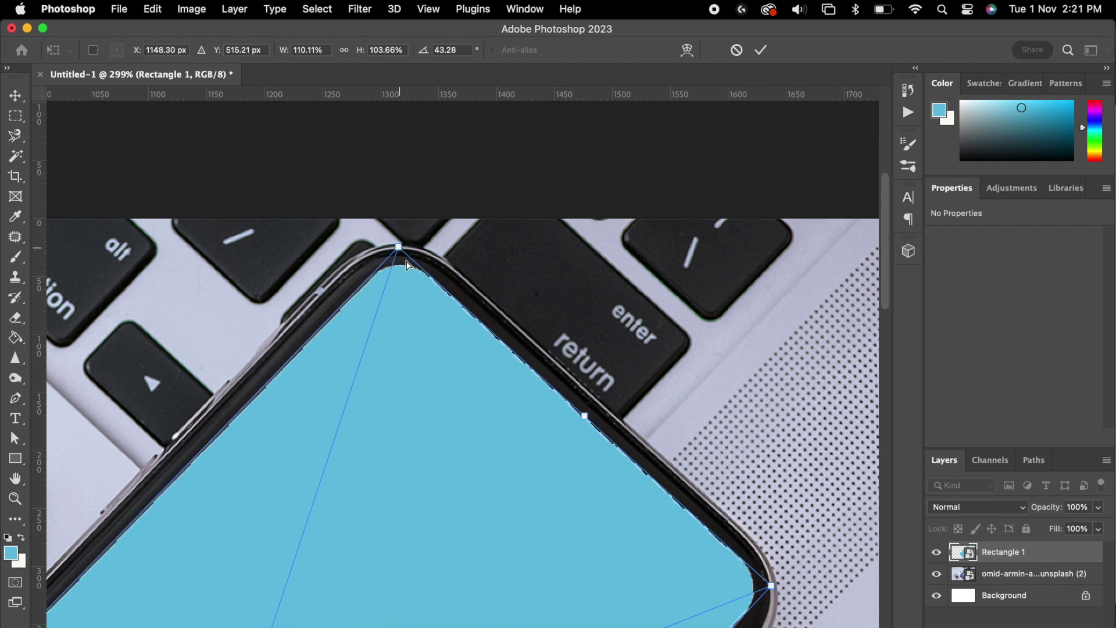
pyautogui.press('Return')
pyautogui.press('super+0')
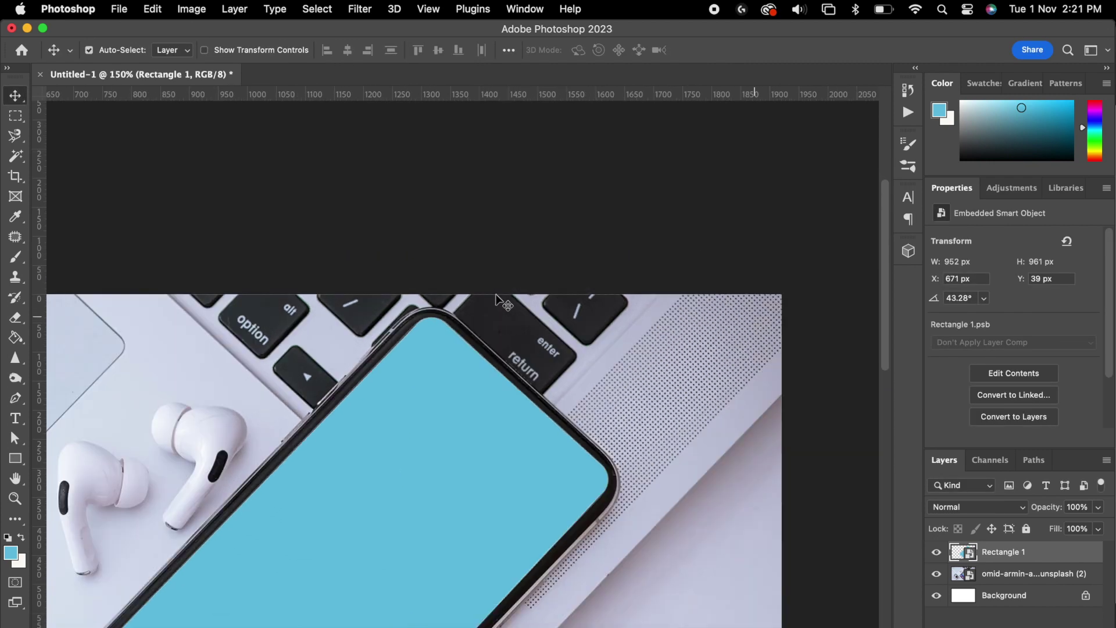
# Open Rectangle 1's smart-object contents and set the shape's fill to white
pyautogui.scroll(-2, 486, 375)
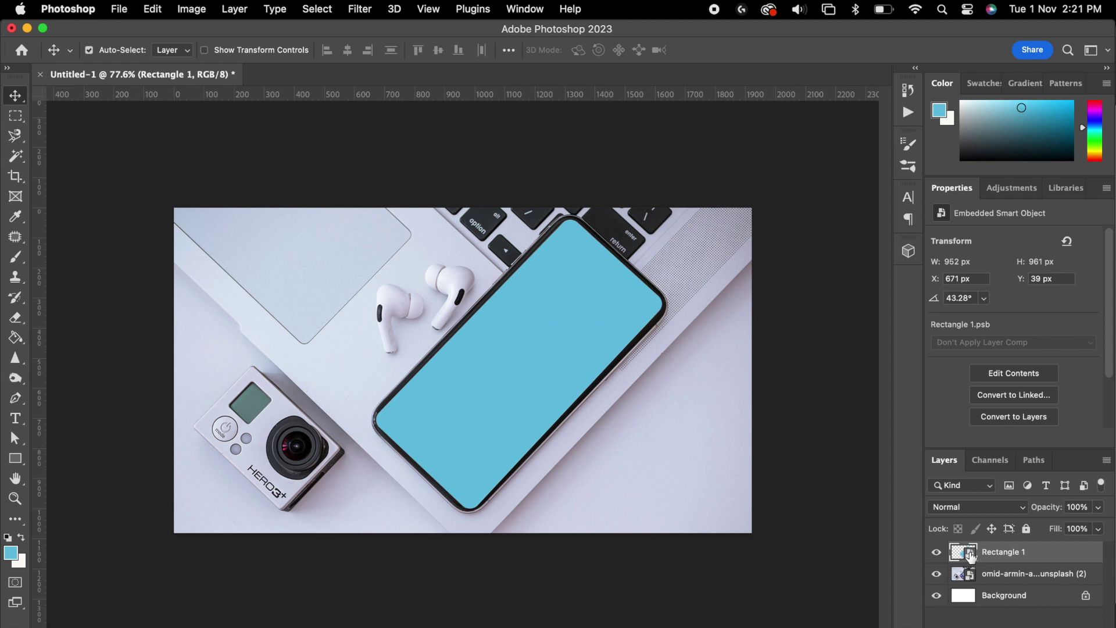
pyautogui.doubleClick(969, 556)
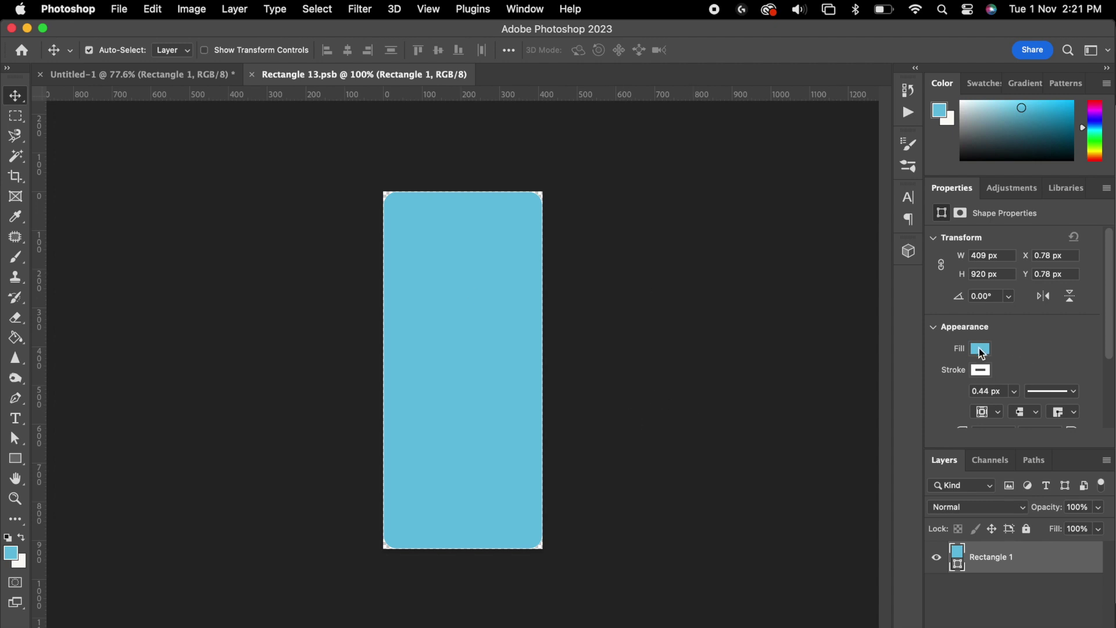
pyautogui.click(981, 372)
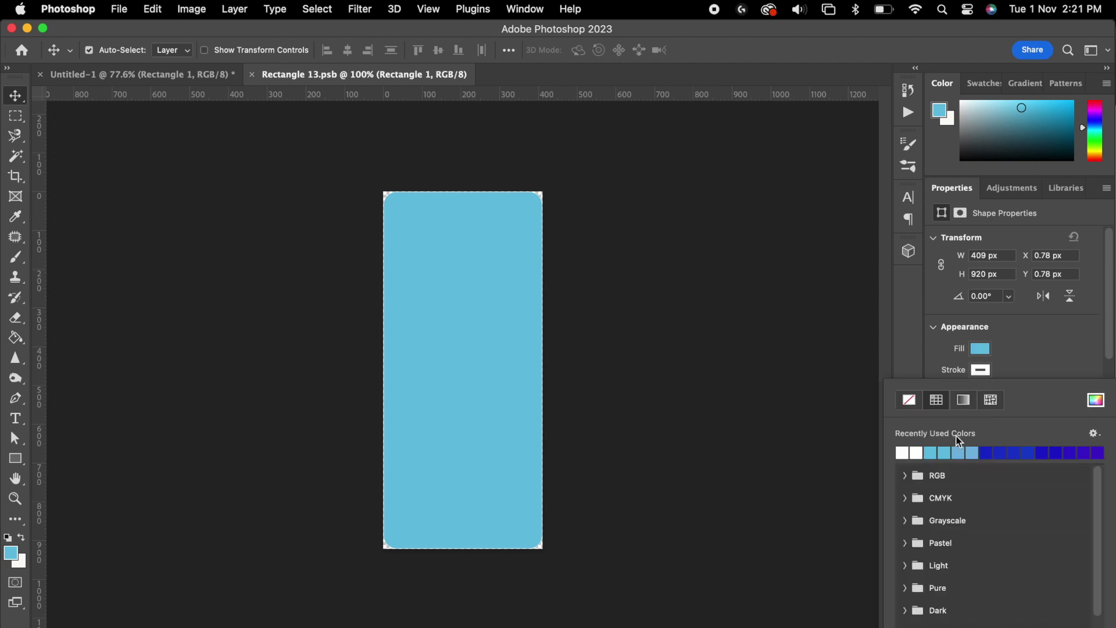
pyautogui.click(980, 349)
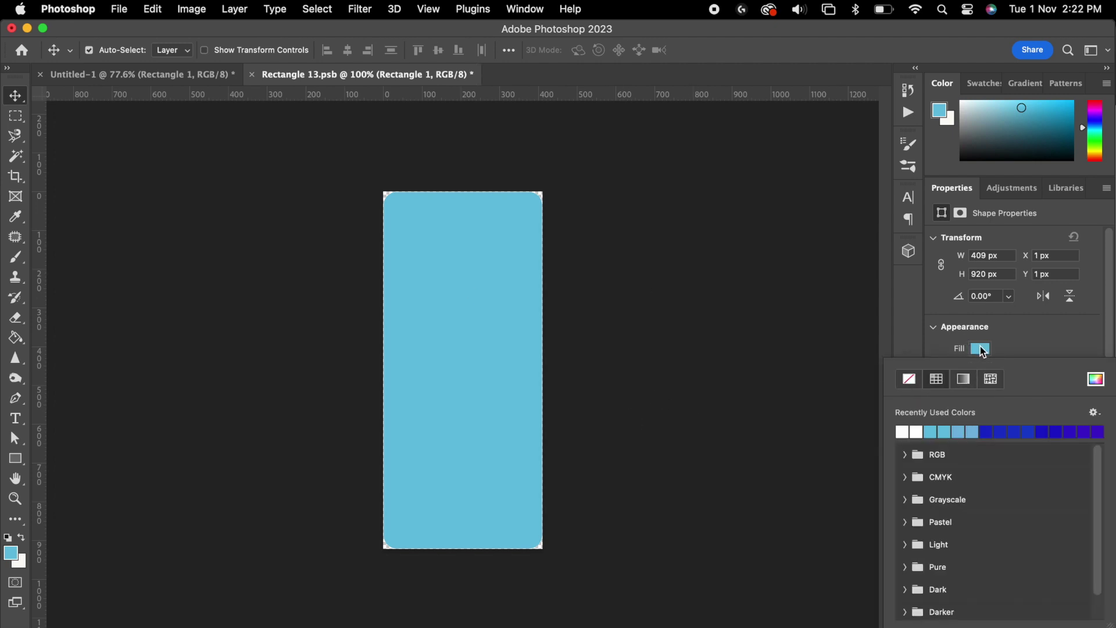
pyautogui.click(916, 430)
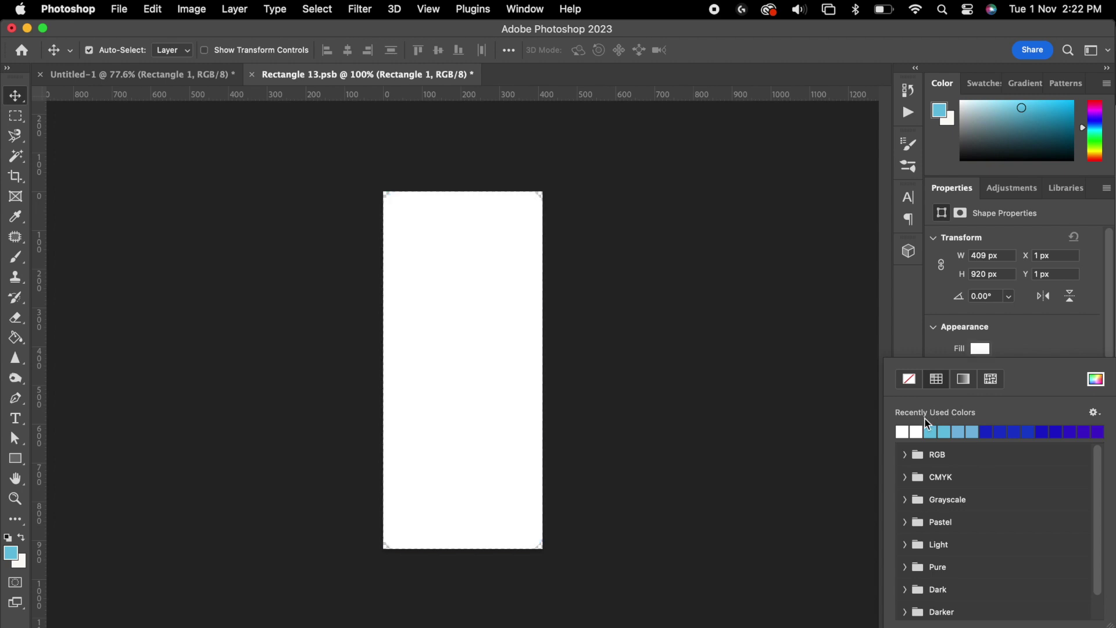
pyautogui.click(454, 336)
pyautogui.press('super+Tab')
pyautogui.press('super+Tab')
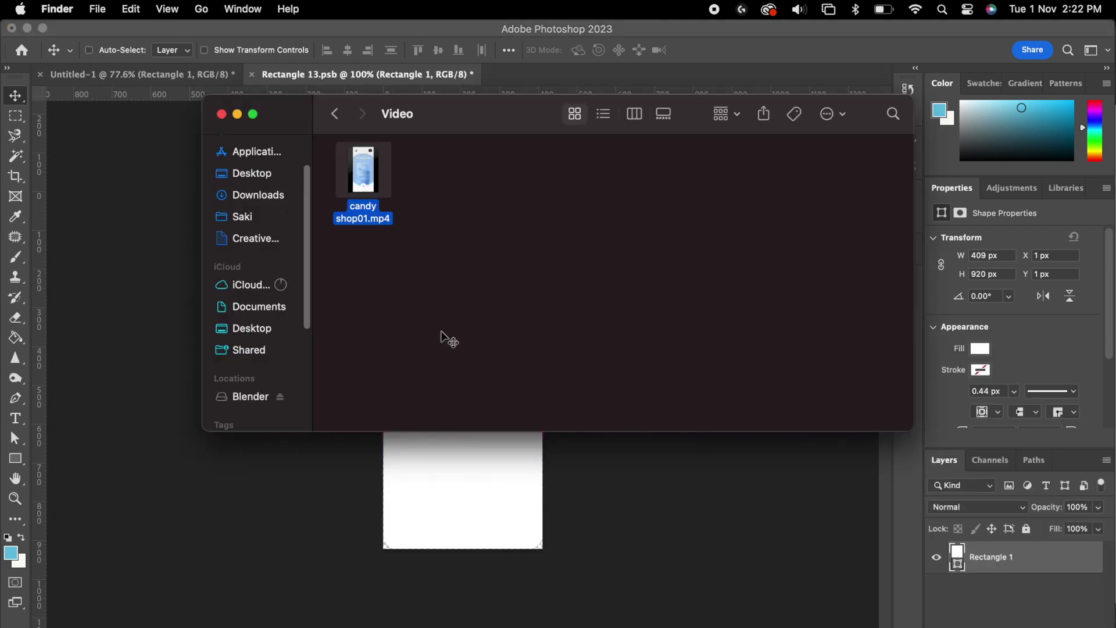
# Place candy shop01.mp4 in Rectangle 13.psb and clip it to the white rectangle
pyautogui.moveTo(373, 203); pyautogui.dragTo(454, 301)
pyautogui.press('super+Tab')
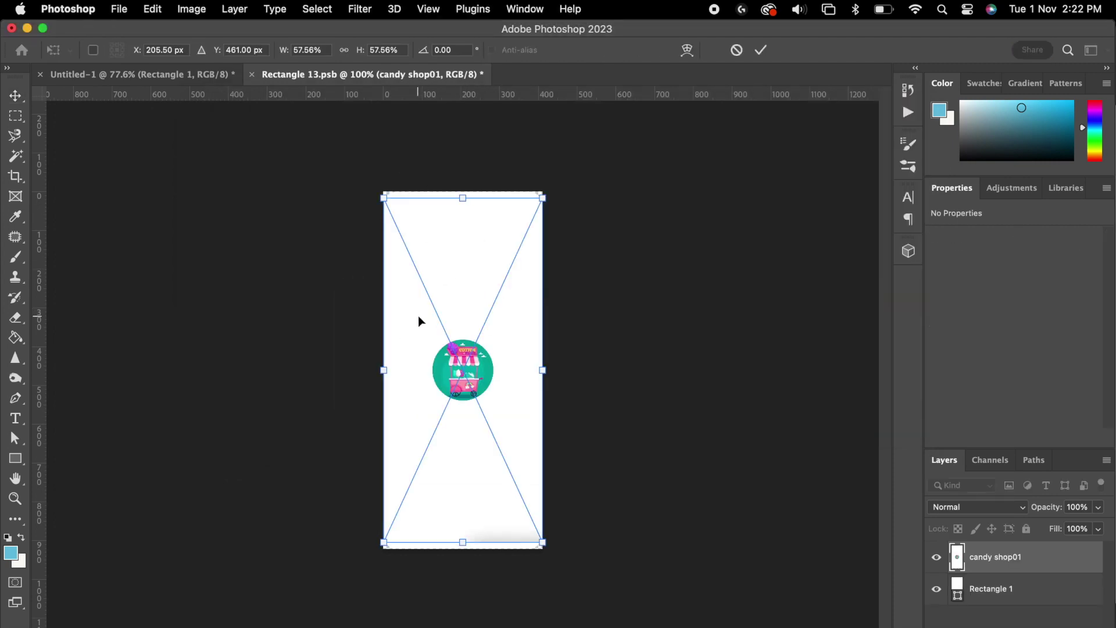
pyautogui.press('Return')
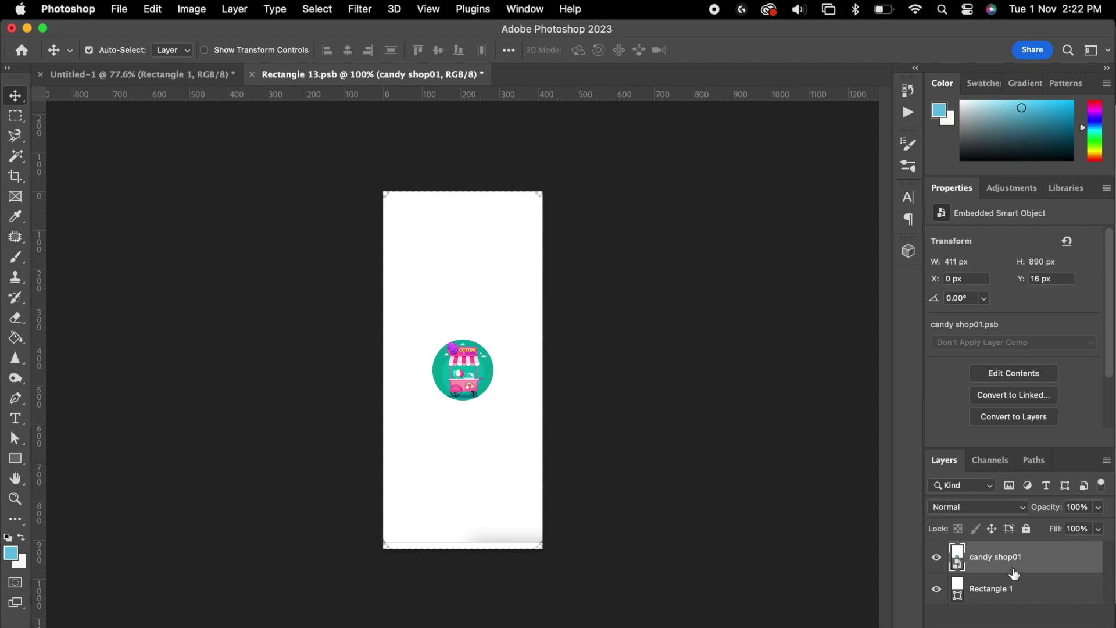
pyautogui.keyDown('alt'); pyautogui.click(1017, 570); pyautogui.keyUp('alt')
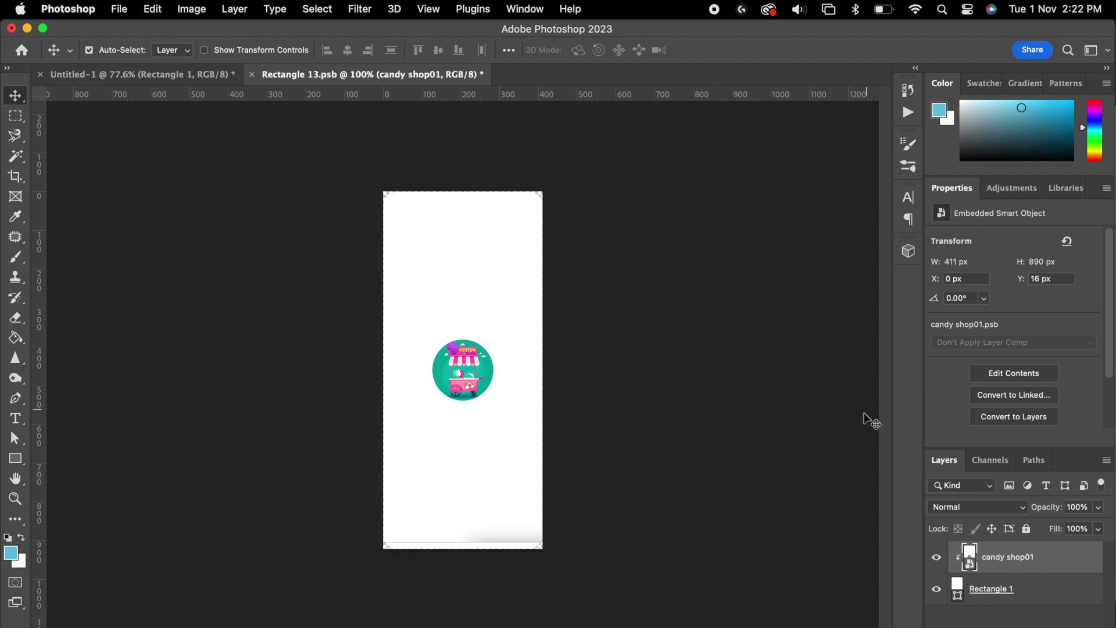
# Scale the video layer up slightly to 425 × 920 px to cover the rectangle
pyautogui.click(150, 11)
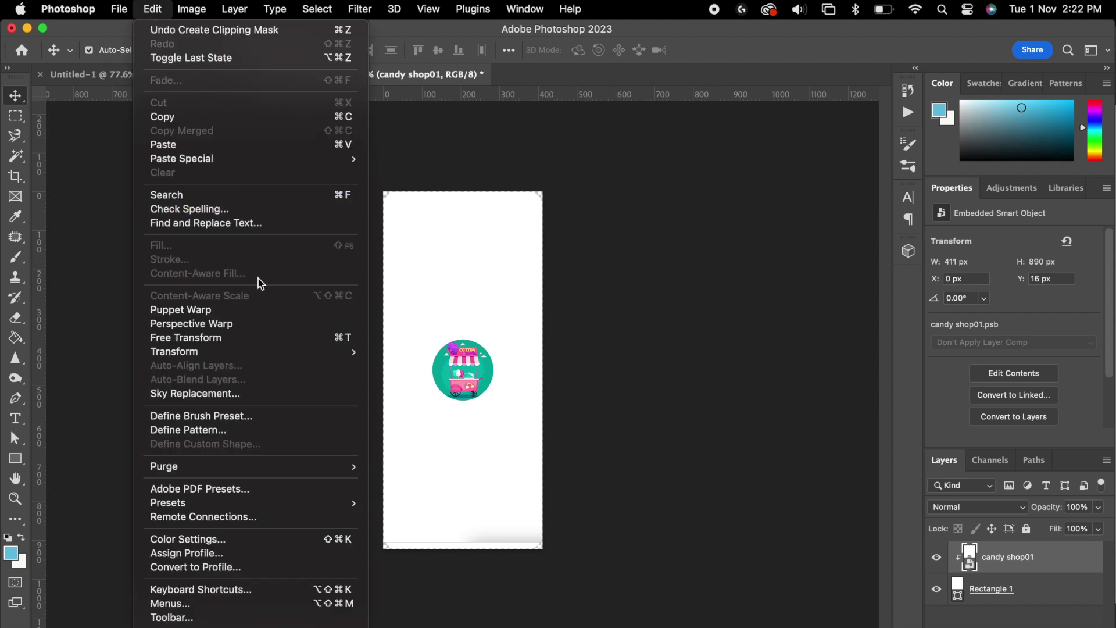
pyautogui.click(260, 335)
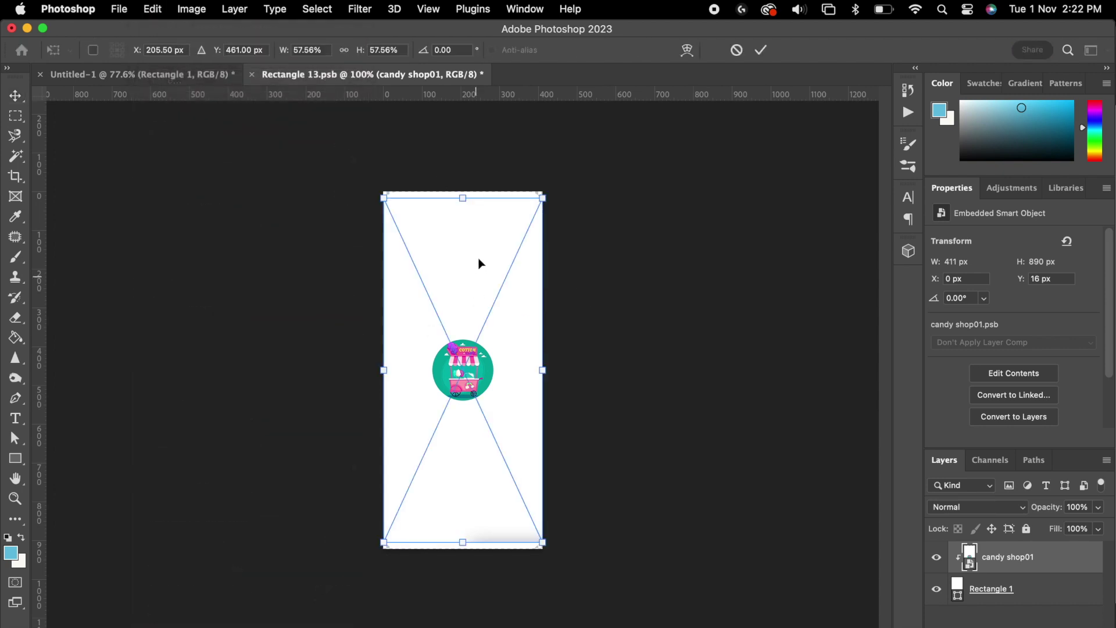
pyautogui.moveTo(546, 199); pyautogui.dragTo(553, 195)
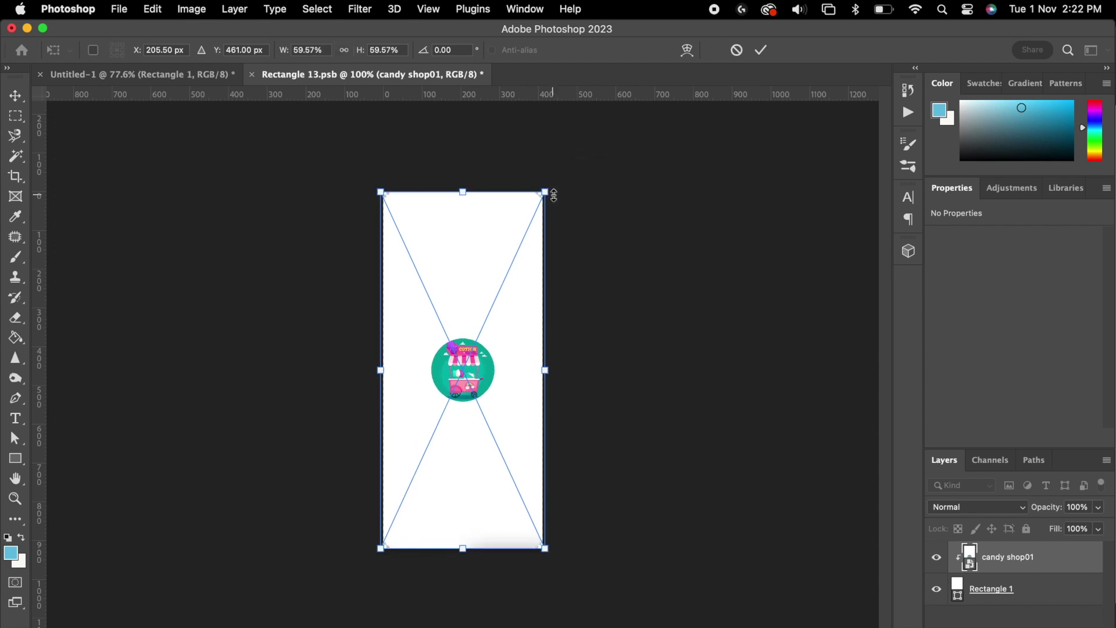
pyautogui.press('Return')
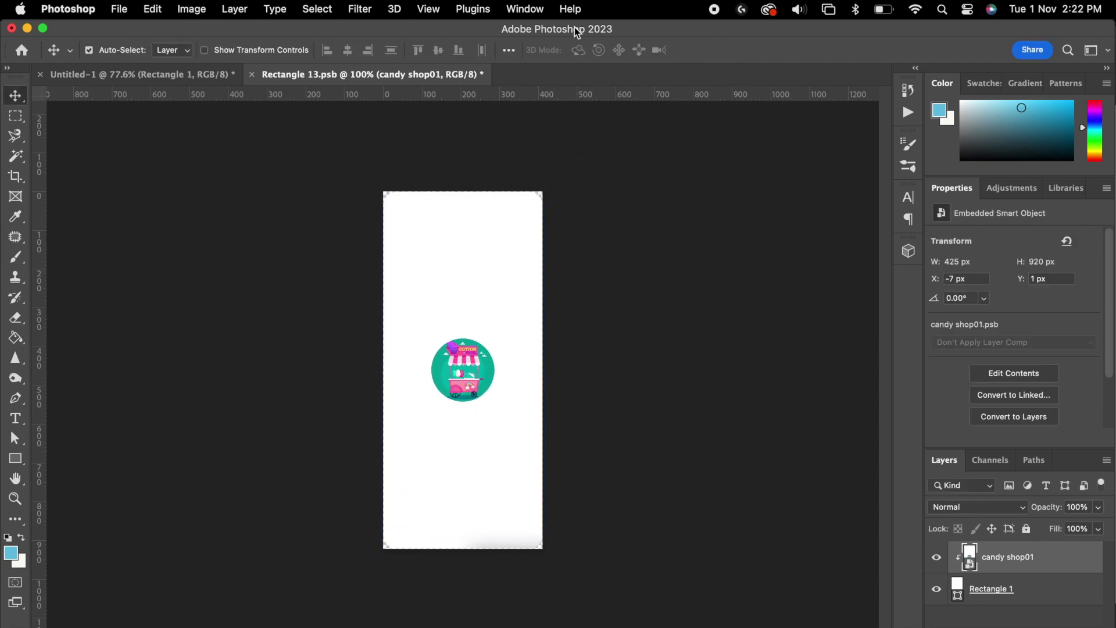
pyautogui.click(526, 9)
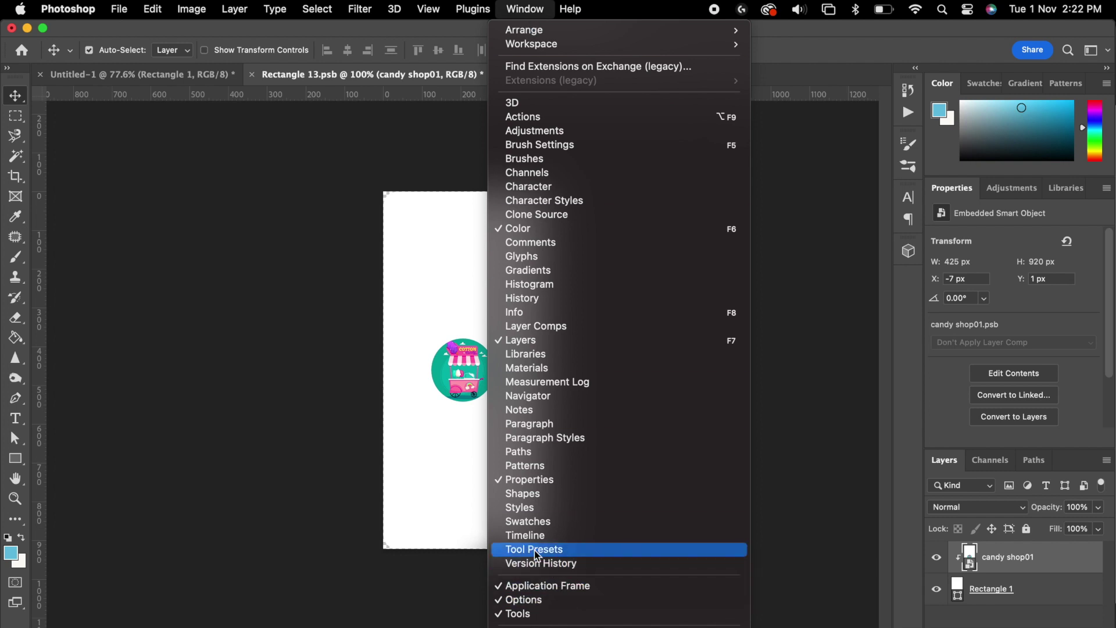
# Create a video timeline and extend Rectangle 1's clip to match the video's length
pyautogui.click(529, 536)
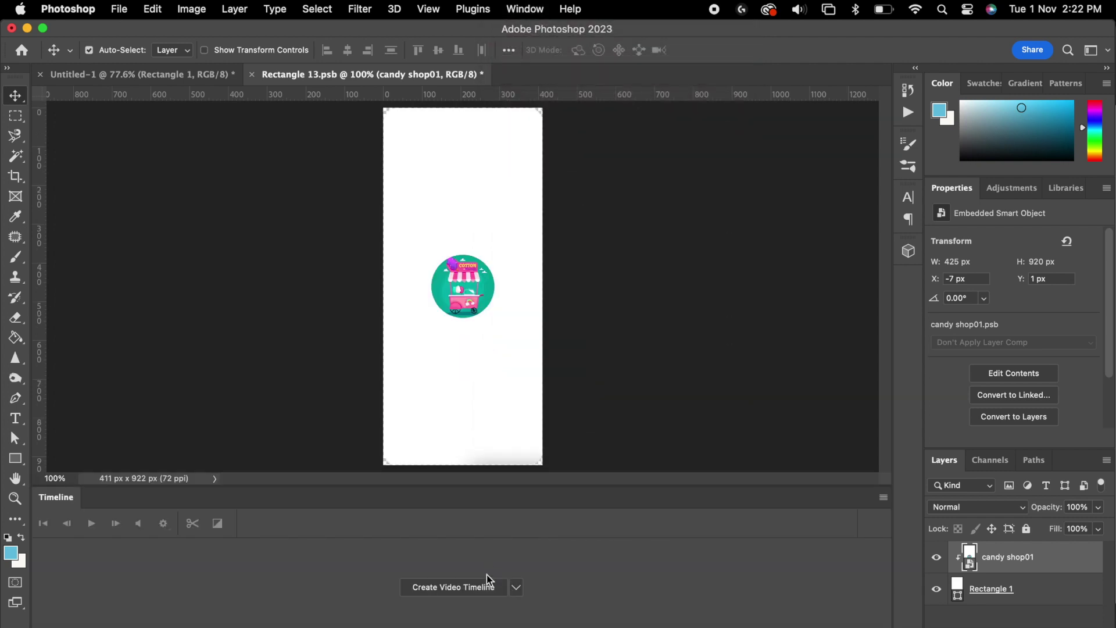
pyautogui.click(462, 590)
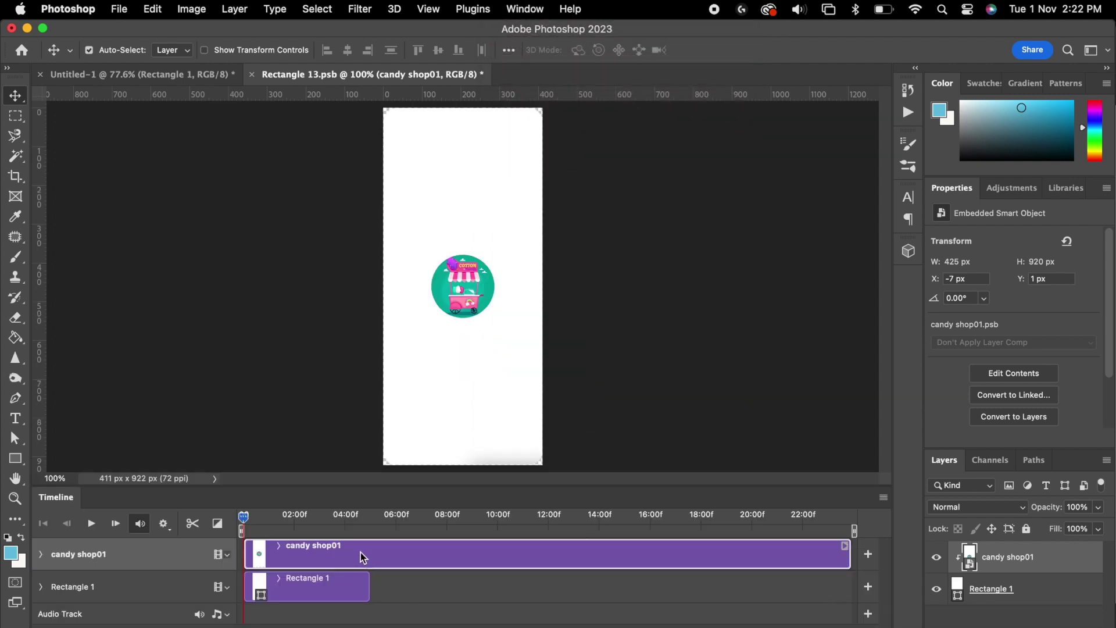
pyautogui.moveTo(366, 590); pyautogui.dragTo(835, 577)
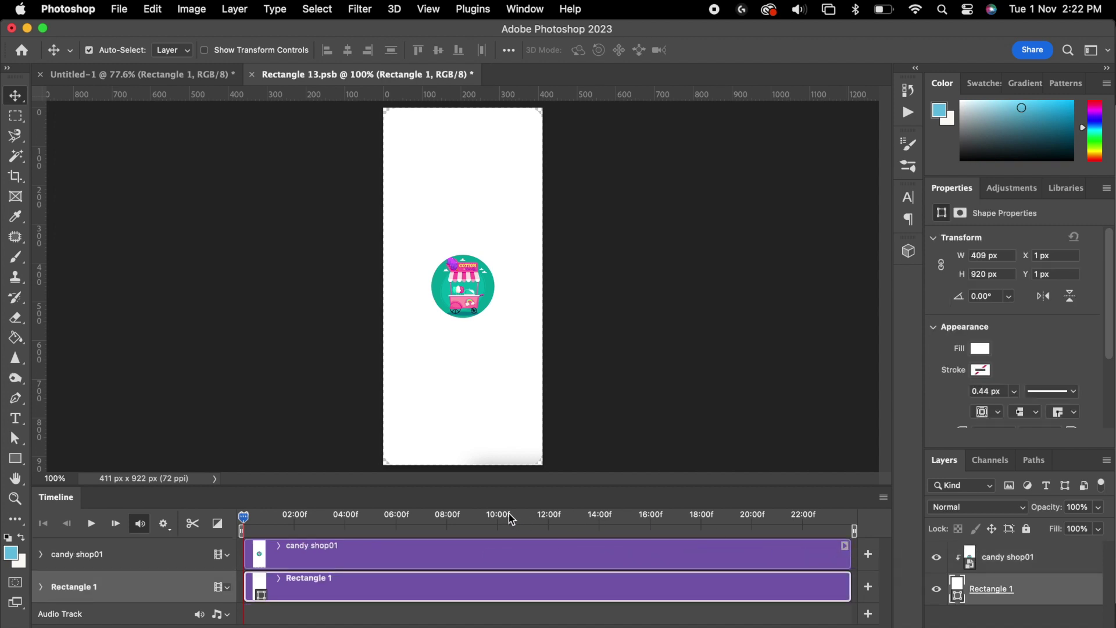
pyautogui.moveTo(512, 518); pyautogui.dragTo(587, 517)
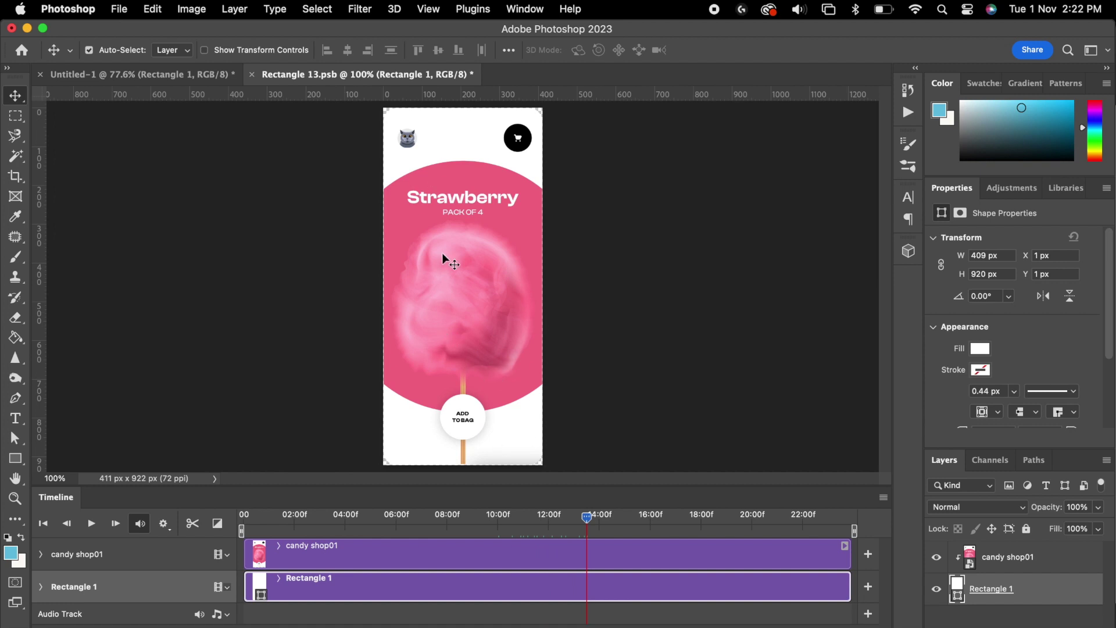
# Save Rectangle 13.psb and return to the phone mockup document
pyautogui.click(120, 9)
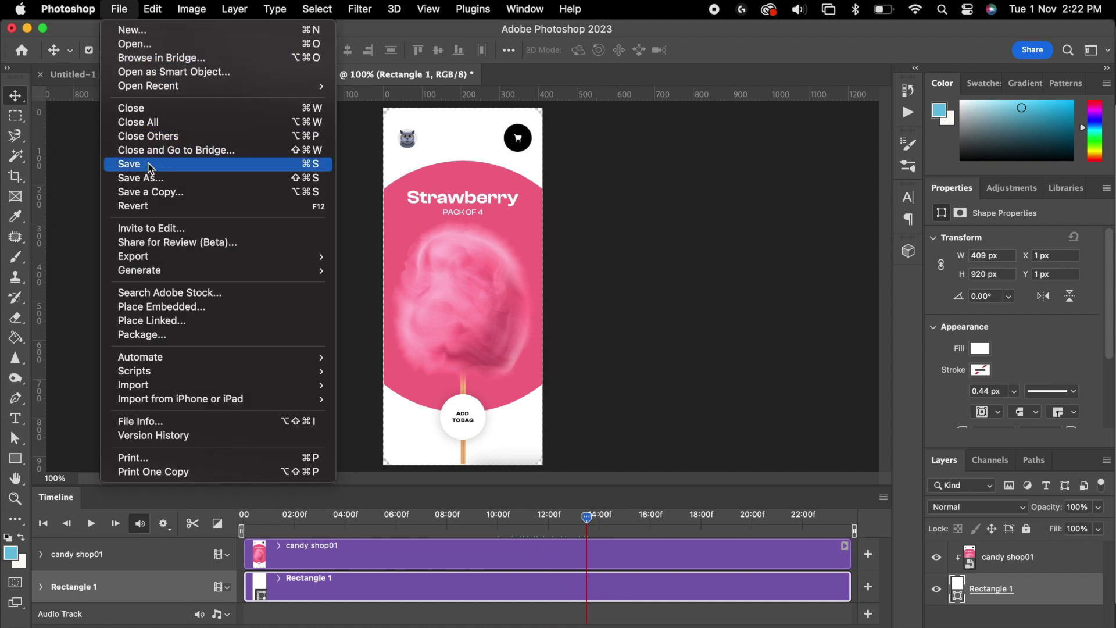
pyautogui.click(165, 170)
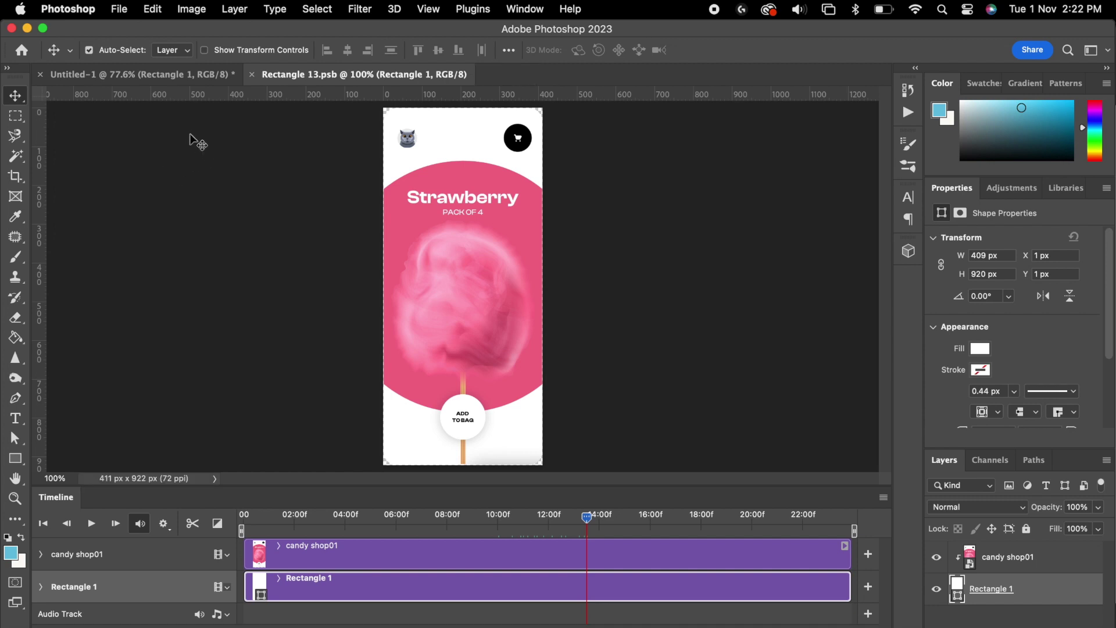
pyautogui.click(152, 70)
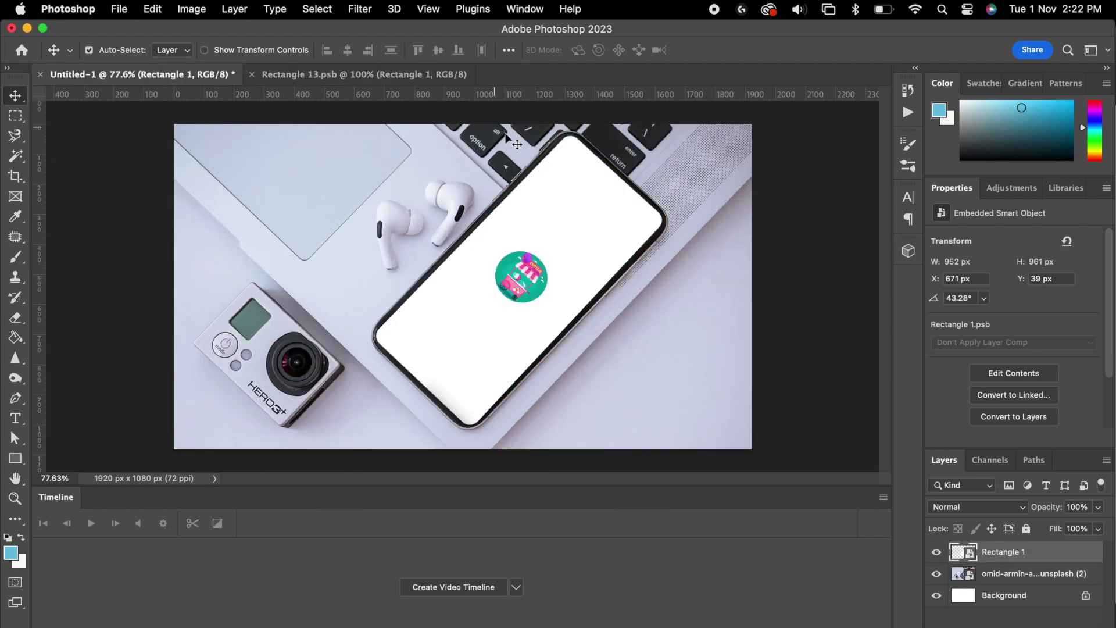
# Create a video timeline and extend the background photo clip to the full duration
pyautogui.click(467, 587)
pyautogui.moveTo(370, 587); pyautogui.dragTo(828, 603)
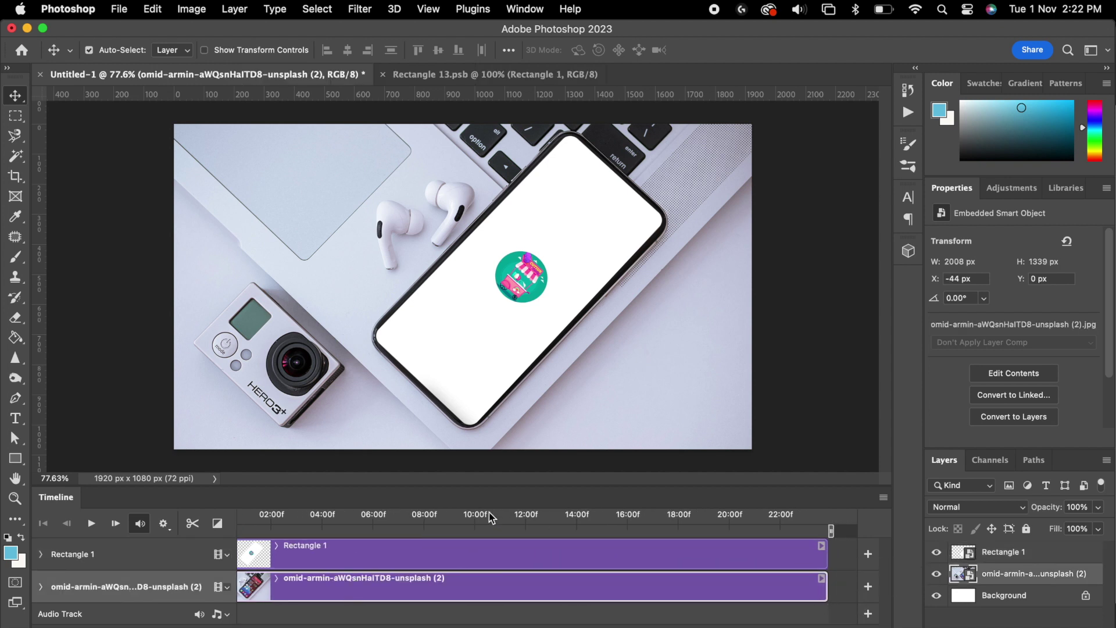
pyautogui.moveTo(477, 522); pyautogui.dragTo(541, 519)
# Hide the Rectangle 1 screen layer to reveal the phone's notch
pyautogui.click(539, 283)
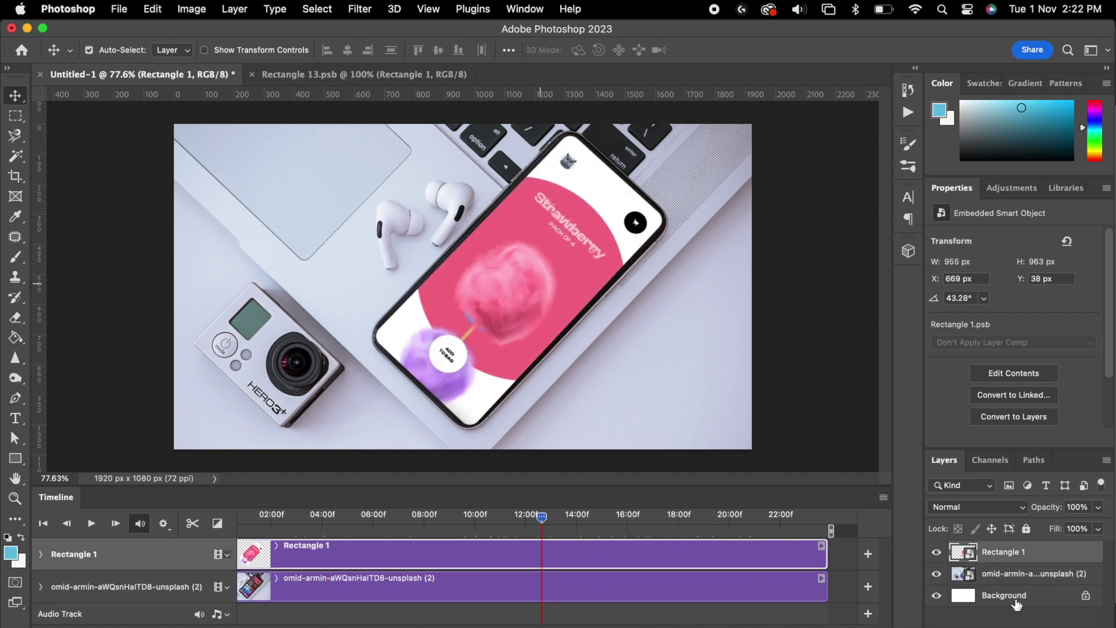
pyautogui.click(936, 552)
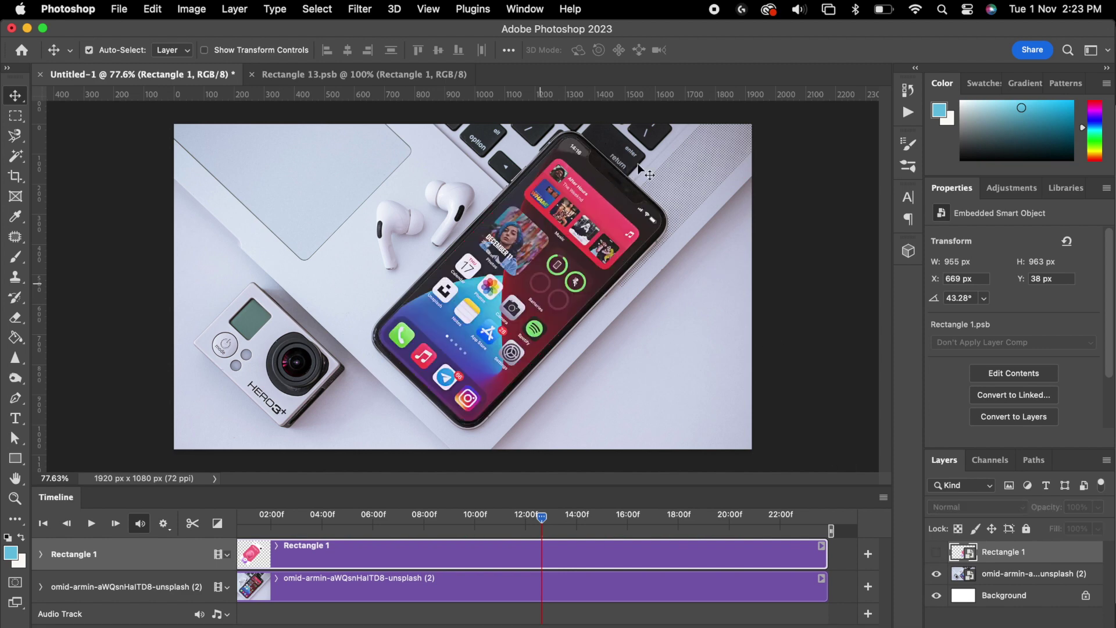
pyautogui.scroll(1, 656, 169)
# On the background photo layer, trace a closed Pen path around the phone's notch
pyautogui.scroll(5, 657, 169)
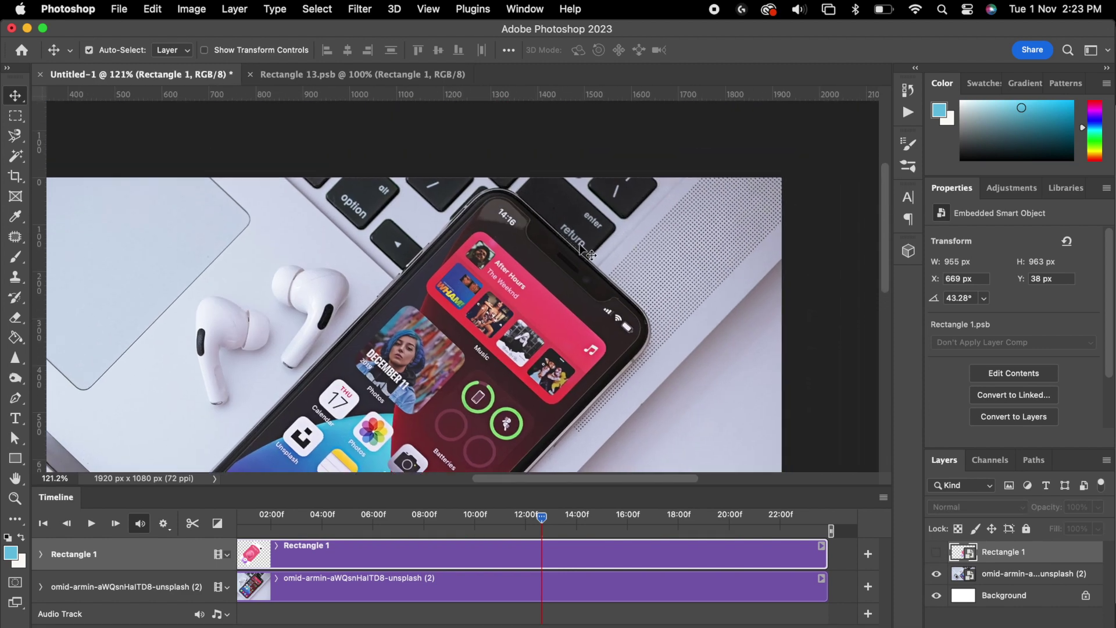
pyautogui.scroll(2, 676, 233)
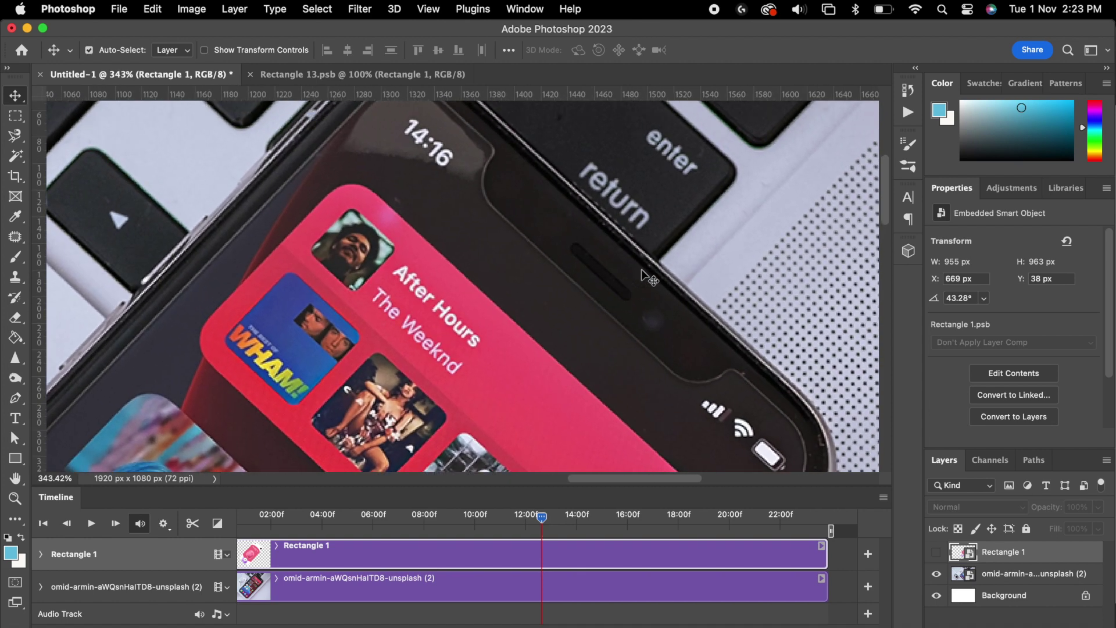
pyautogui.click(1010, 575)
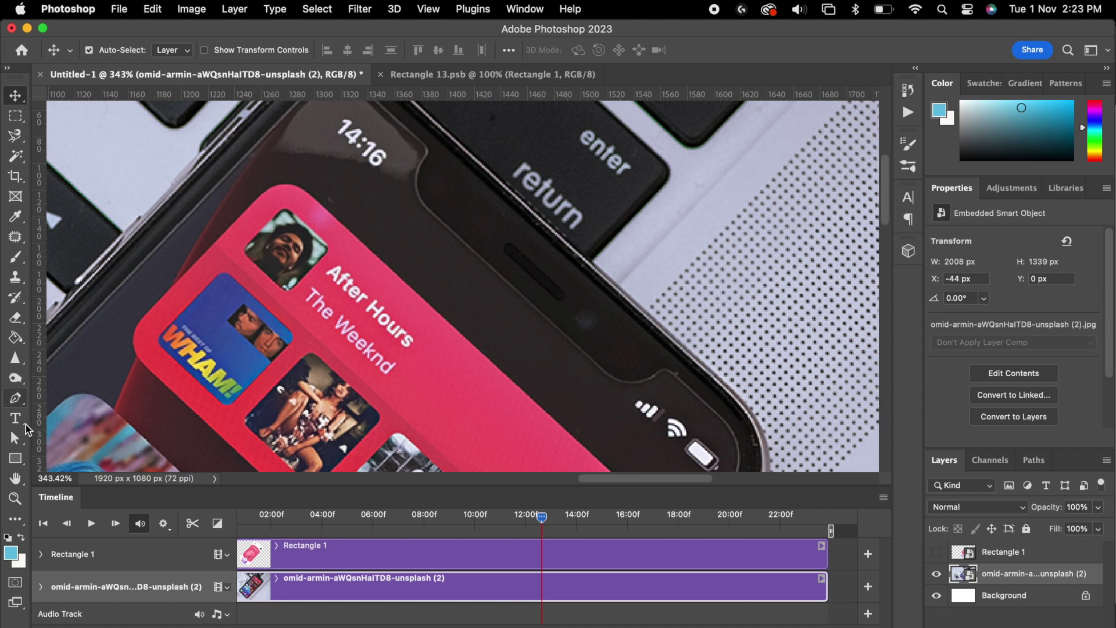
pyautogui.click(15, 398)
pyautogui.click(428, 151)
pyautogui.moveTo(430, 211); pyautogui.dragTo(462, 238)
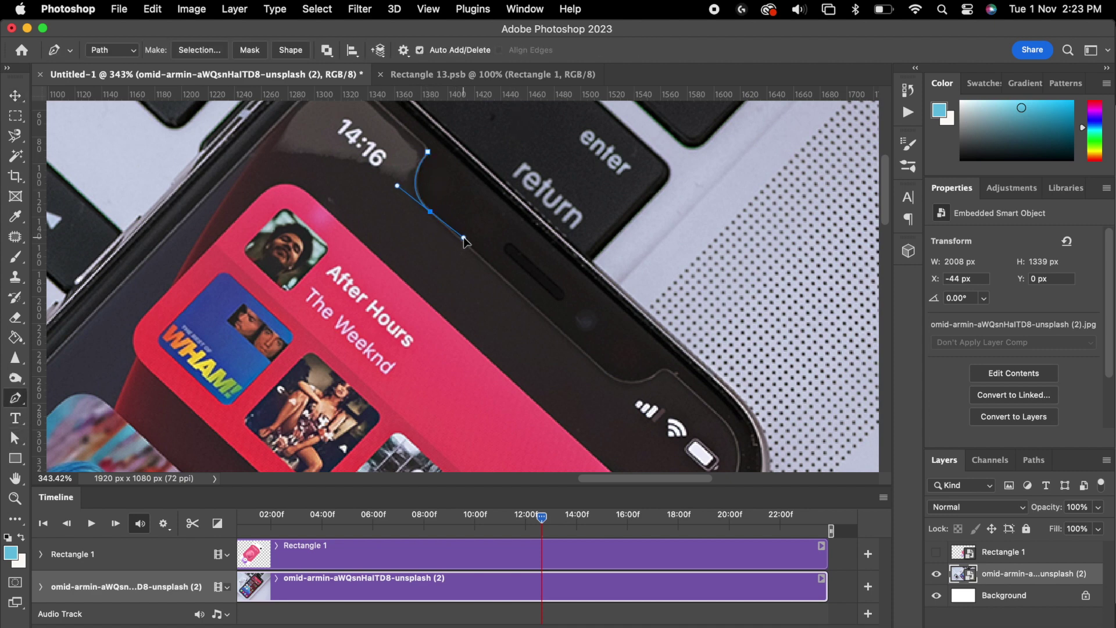
pyautogui.click(616, 382)
pyautogui.moveTo(659, 374); pyautogui.dragTo(690, 388)
pyautogui.click(675, 374)
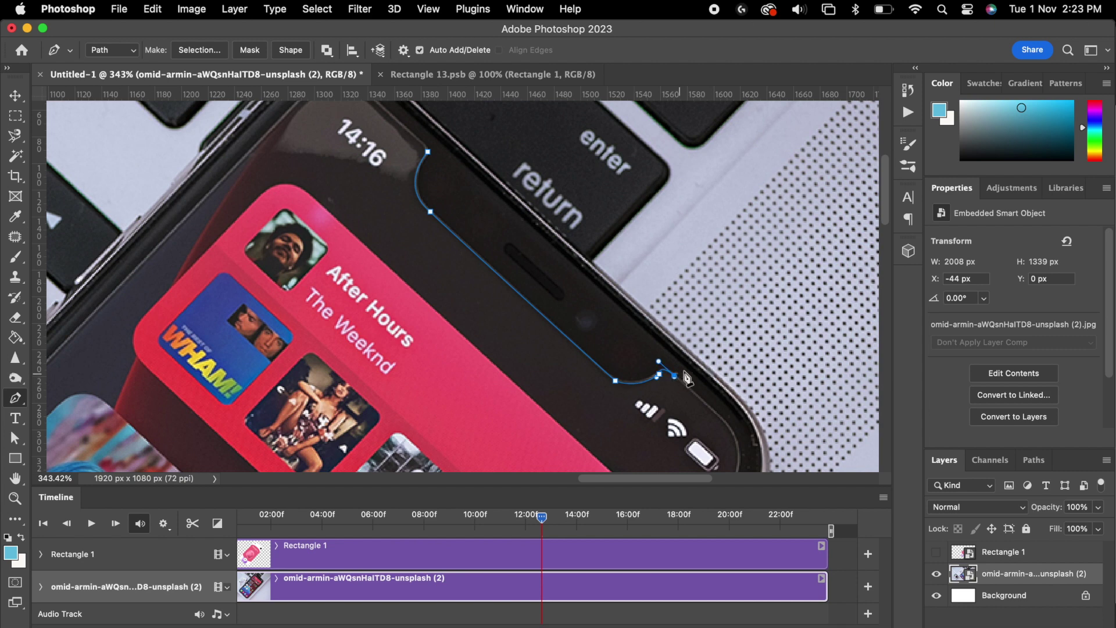
pyautogui.click(688, 368)
pyautogui.click(440, 138)
pyautogui.click(428, 152)
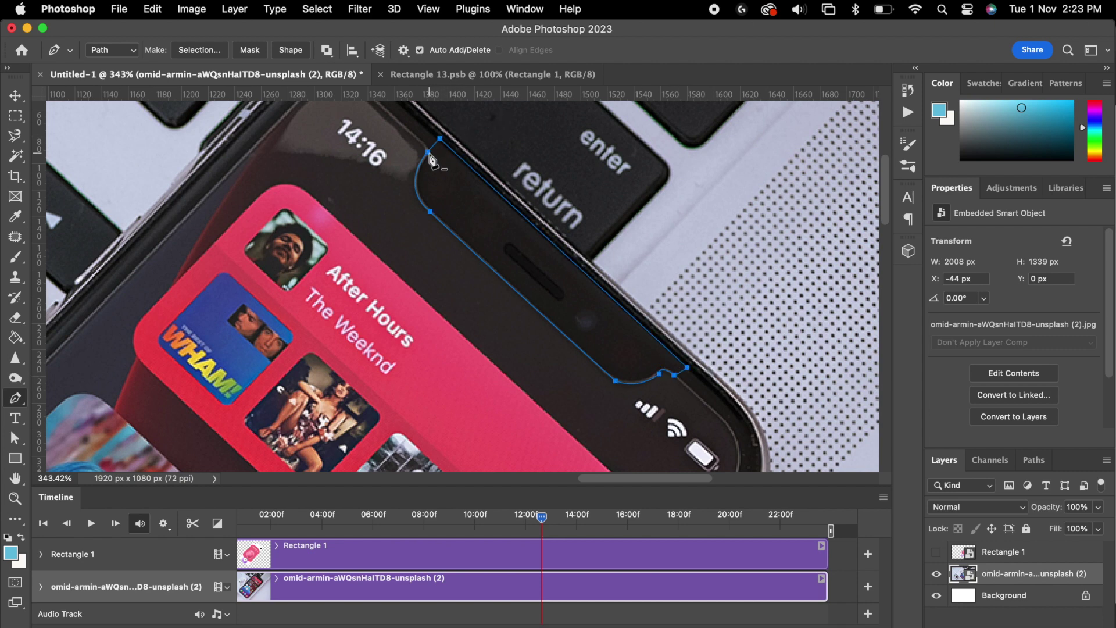
# Convert the notch path to a selection and copy it onto new Layer 1
pyautogui.click(196, 49)
pyautogui.click(640, 268)
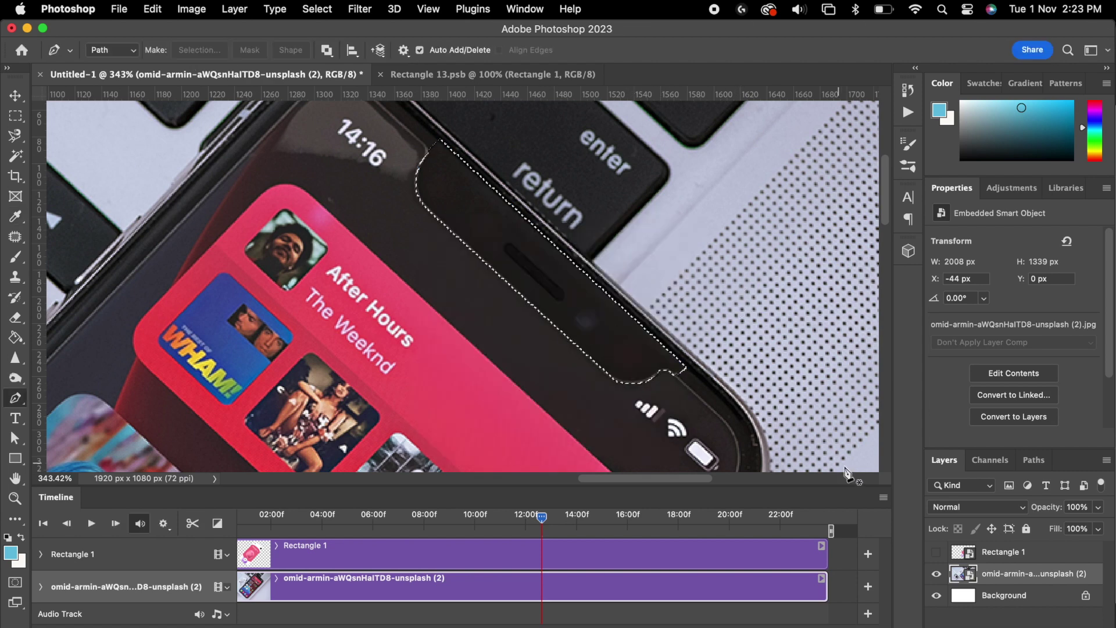
pyautogui.press('super+j')
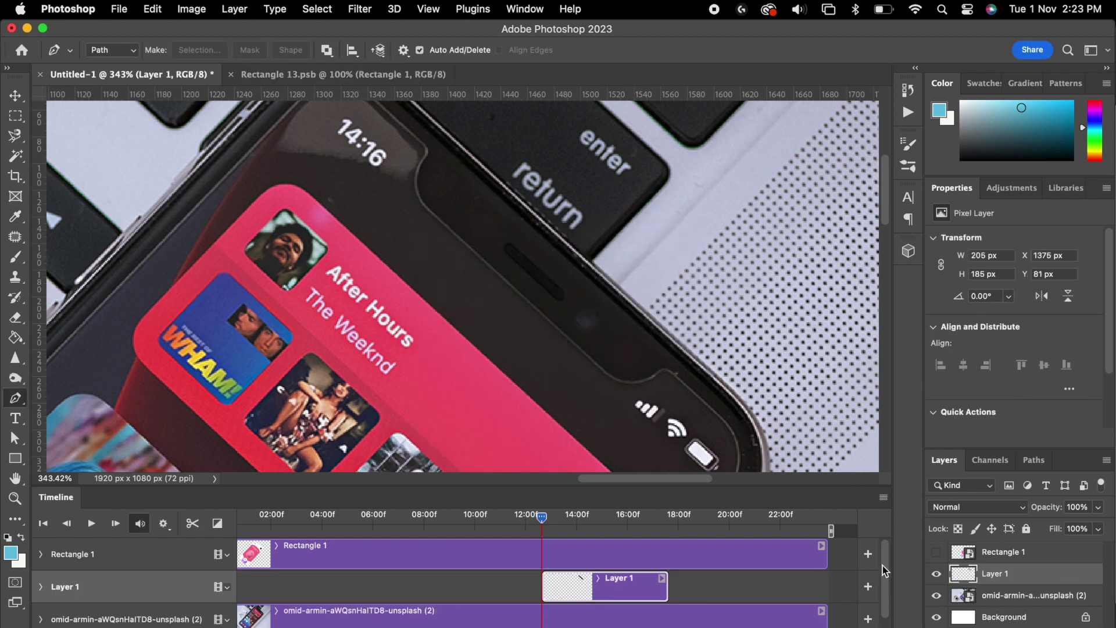
# Move Layer 1 above Rectangle 1, stretch its clip across the timeline, and reshow Rectangle 1
pyautogui.moveTo(1000, 573); pyautogui.dragTo(1000, 549)
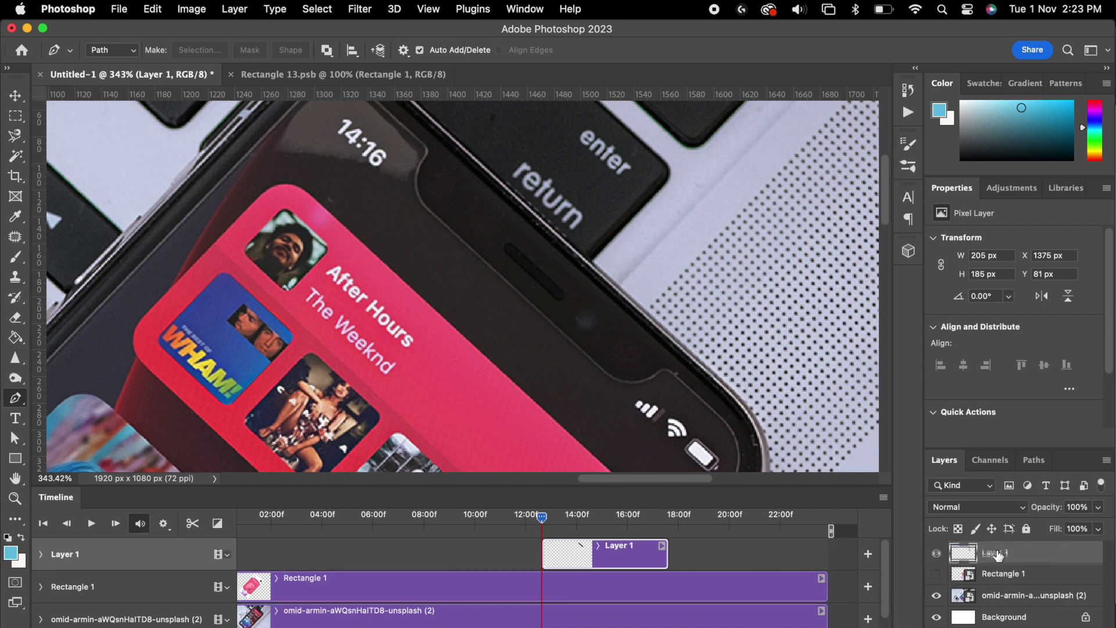
pyautogui.moveTo(593, 559); pyautogui.dragTo(289, 559)
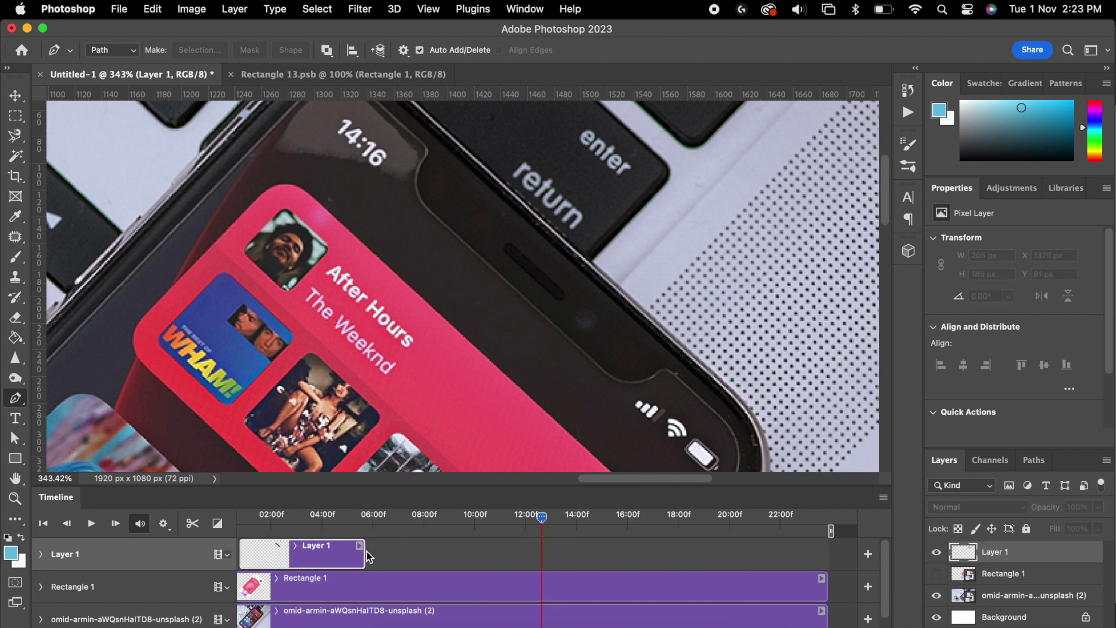
pyautogui.moveTo(365, 554); pyautogui.dragTo(839, 561)
pyautogui.click(936, 574)
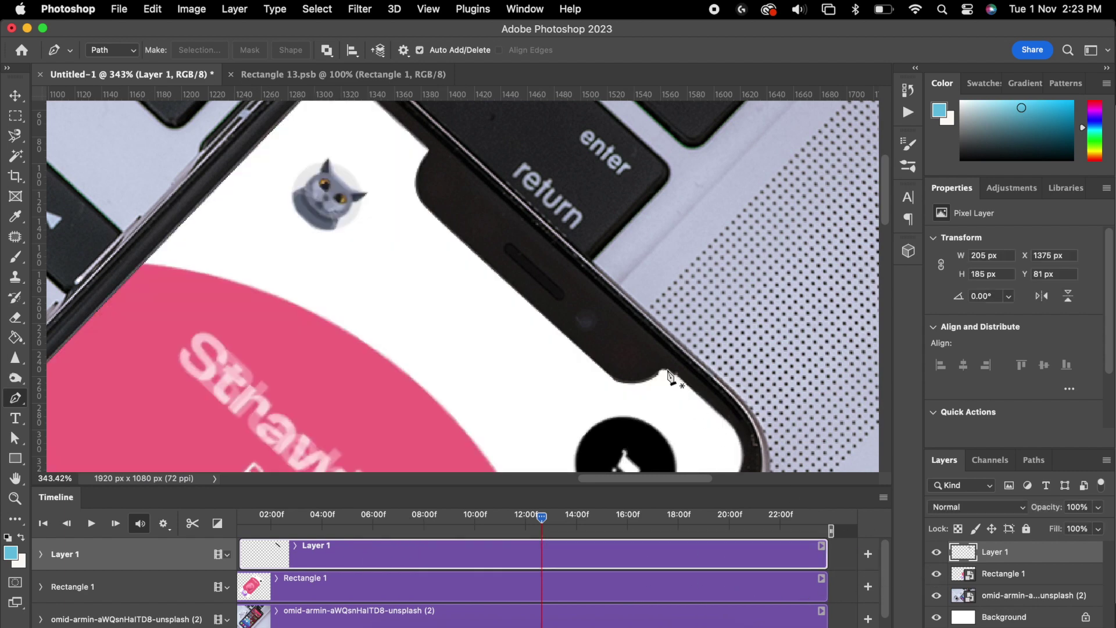
pyautogui.scroll(-6, 629, 381)
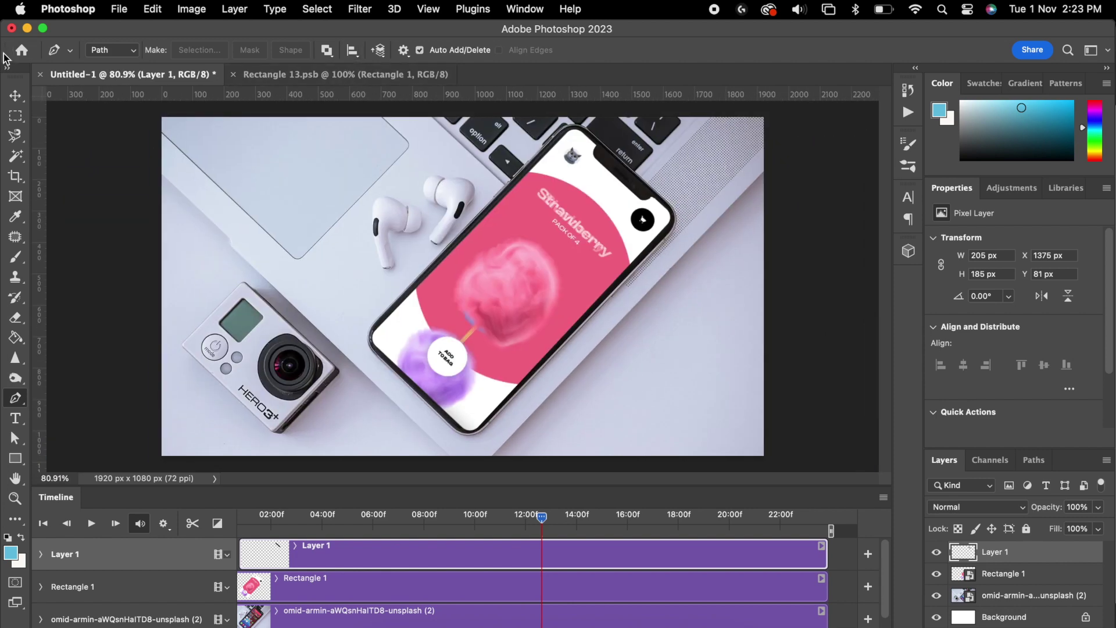
# Scrub the timeline to preview the screen animation, then add a Brightness/Contrast adjustment layer
pyautogui.click(9, 97)
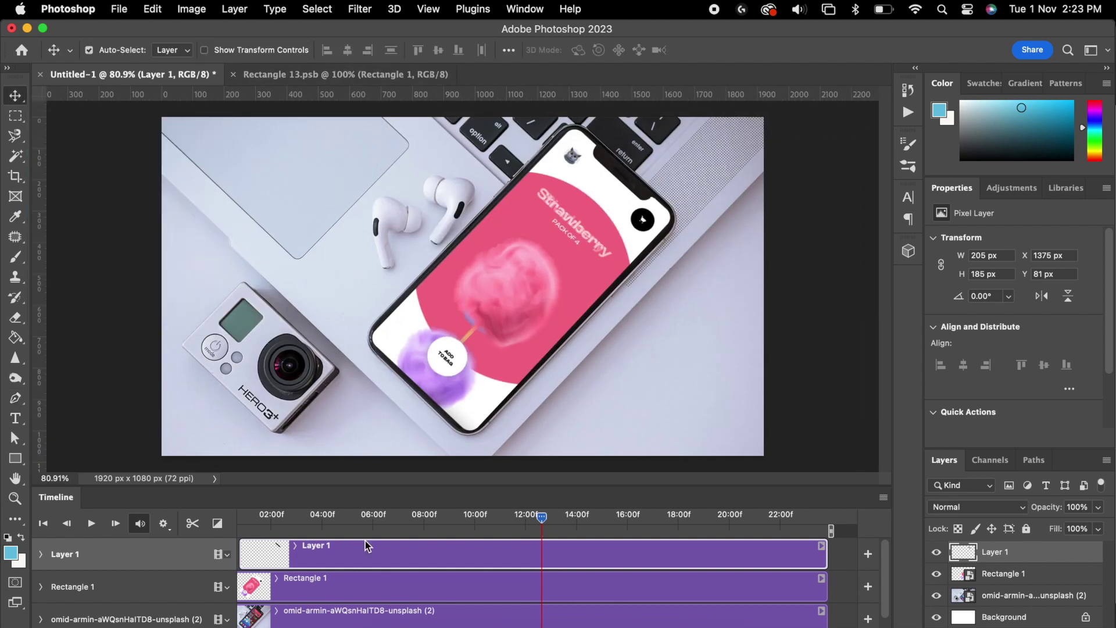
pyautogui.moveTo(551, 533); pyautogui.dragTo(695, 547)
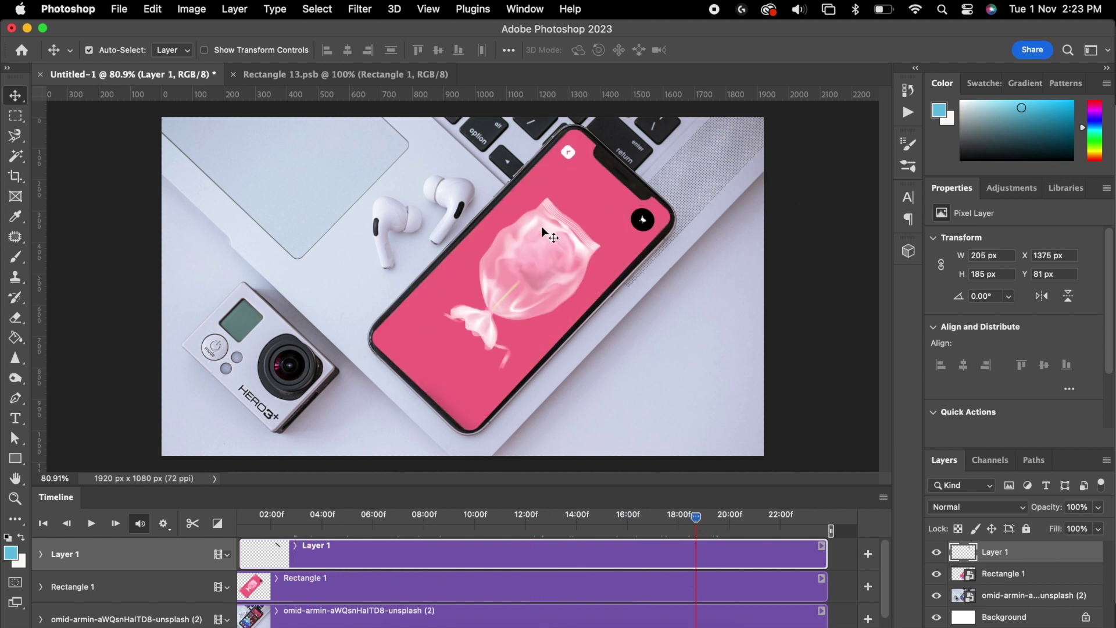
pyautogui.scroll(-3, 498, 242)
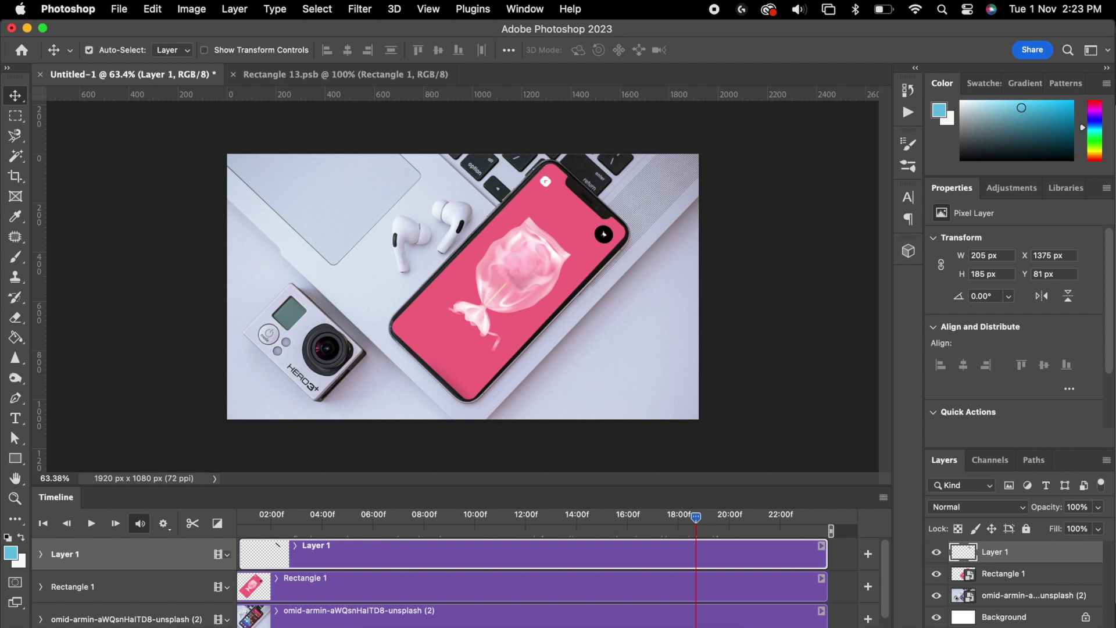
pyautogui.click(1028, 627)
pyautogui.click(1061, 352)
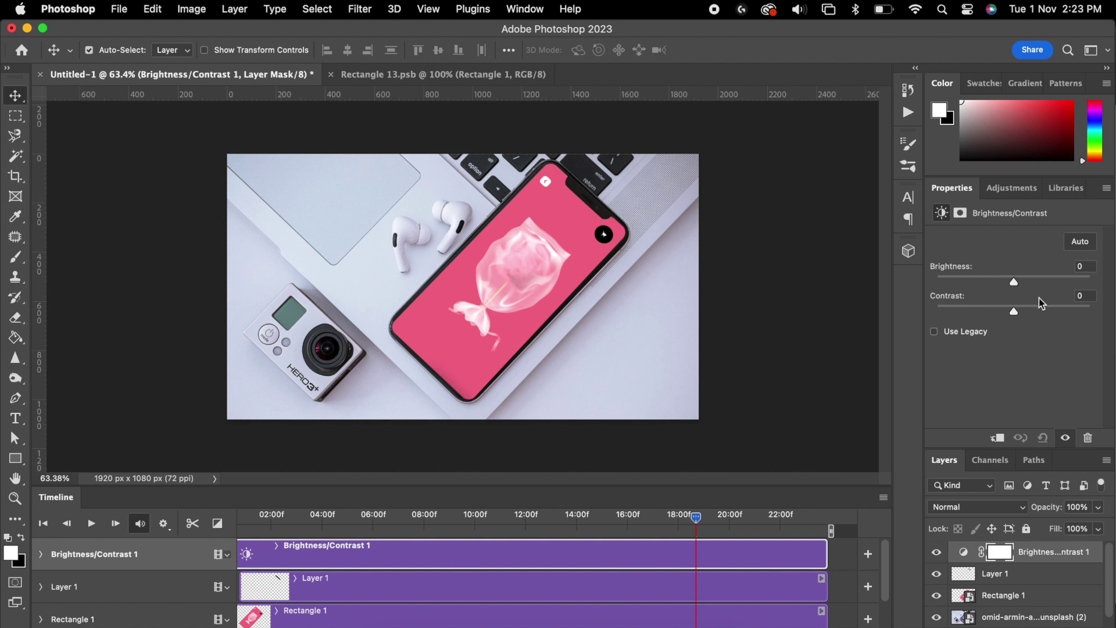
# Set the Brightness/Contrast adjustment to brightness 1 and contrast 9
pyautogui.moveTo(1013, 284)
pyautogui.mouseDown()
pyautogui.moveTo(1001, 285)
pyautogui.moveTo(1017, 309)
pyautogui.moveTo(1033, 309)
pyautogui.moveTo(988, 315)
pyautogui.moveTo(1036, 290)
pyautogui.moveTo(998, 290)
pyautogui.moveTo(1020, 309)
pyautogui.moveTo(1022, 284)
pyautogui.mouseUp()
pyautogui.click(119, 9)
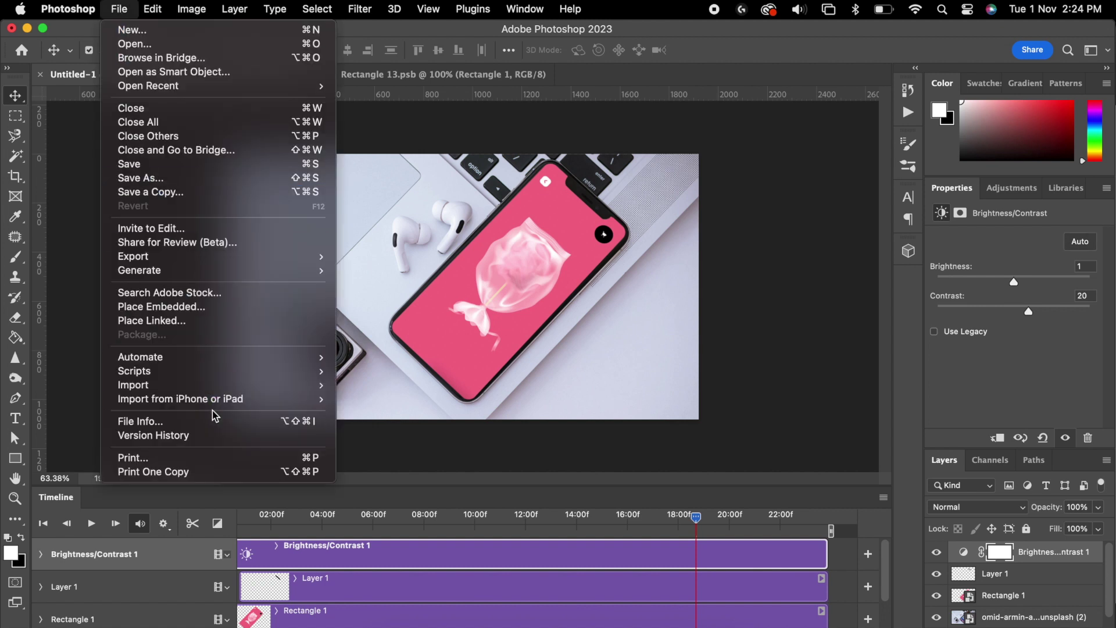
# Bring up the Render Video settings from File > Export
pyautogui.moveTo(234, 259)
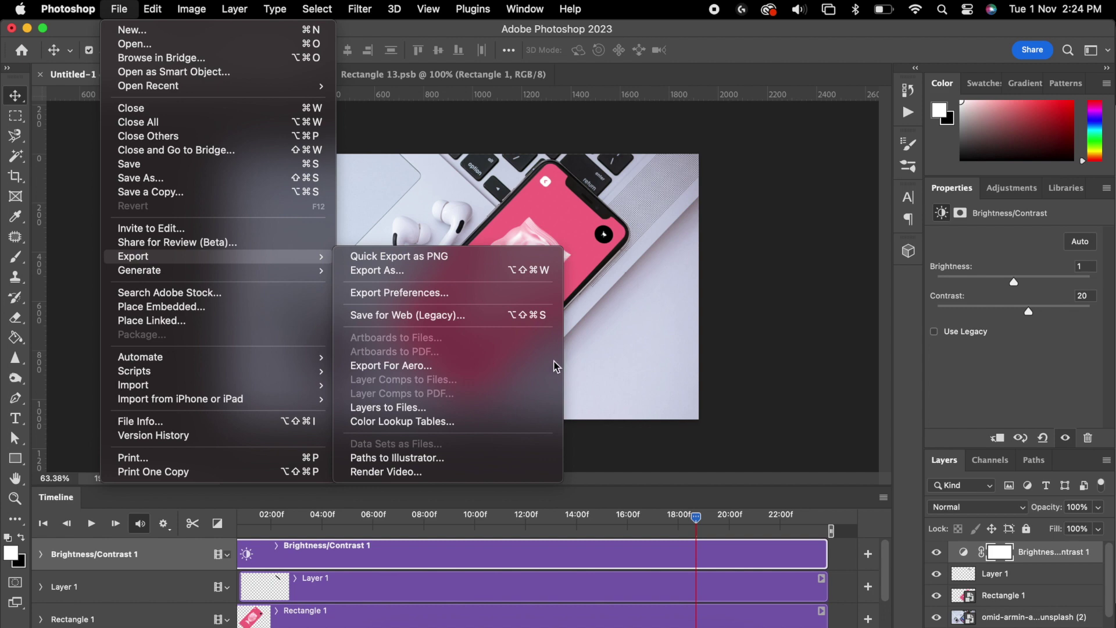
pyautogui.click(408, 474)
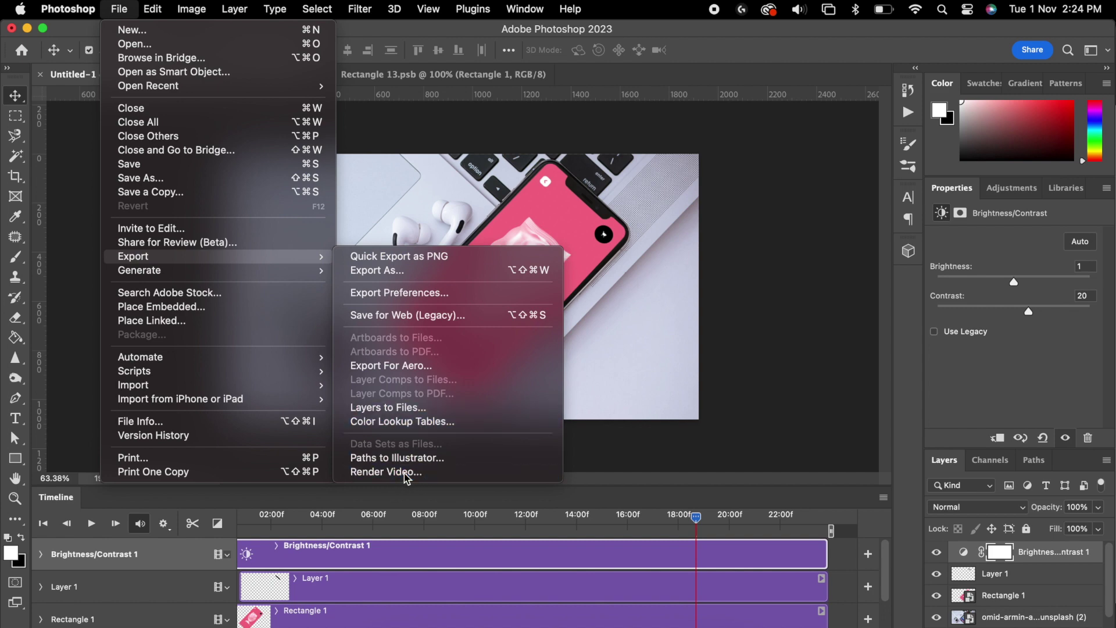